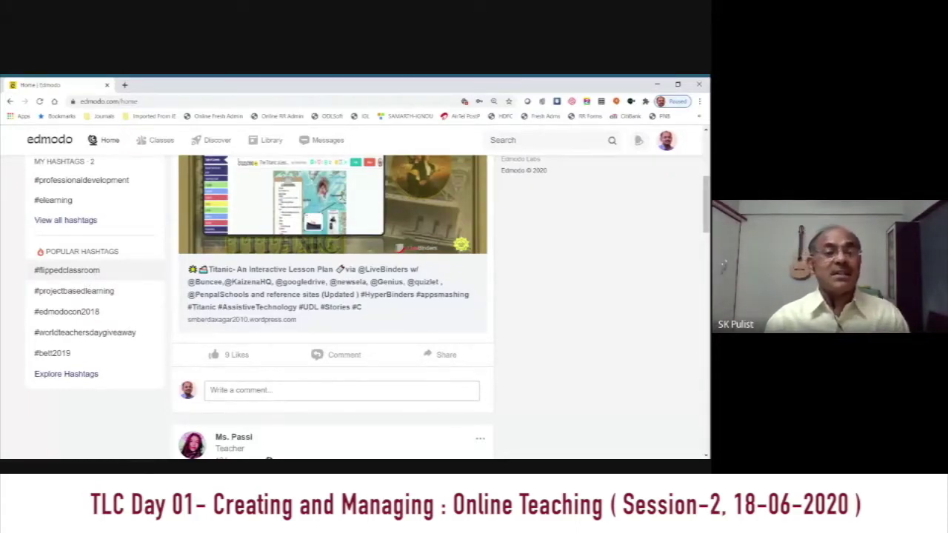
Scroll up to the top of the home feed, with the profile card and FDP class visible
{"action": "scroll", "coordinate": [109, 237], "scroll_direction": "up", "scroll_amount": 4}
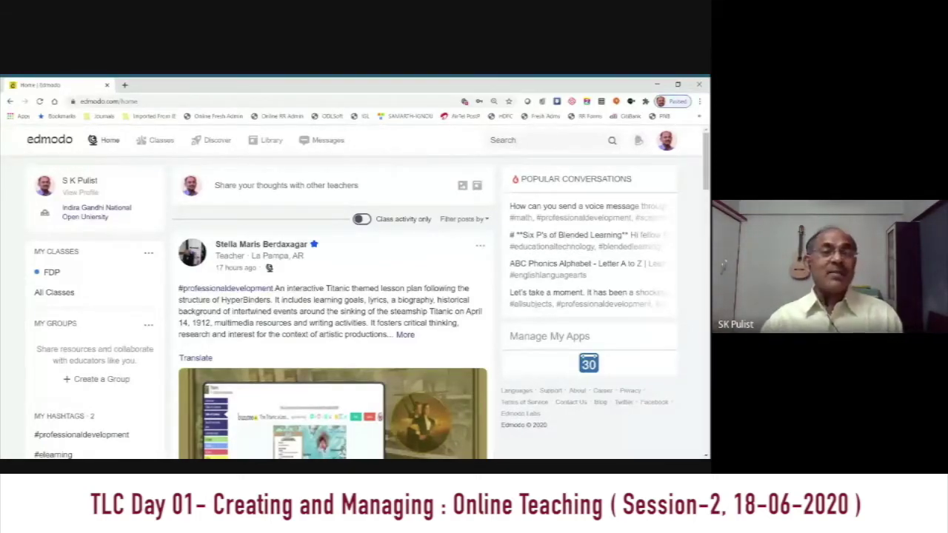
{"action": "mouse_move", "coordinate": [170, 148]}
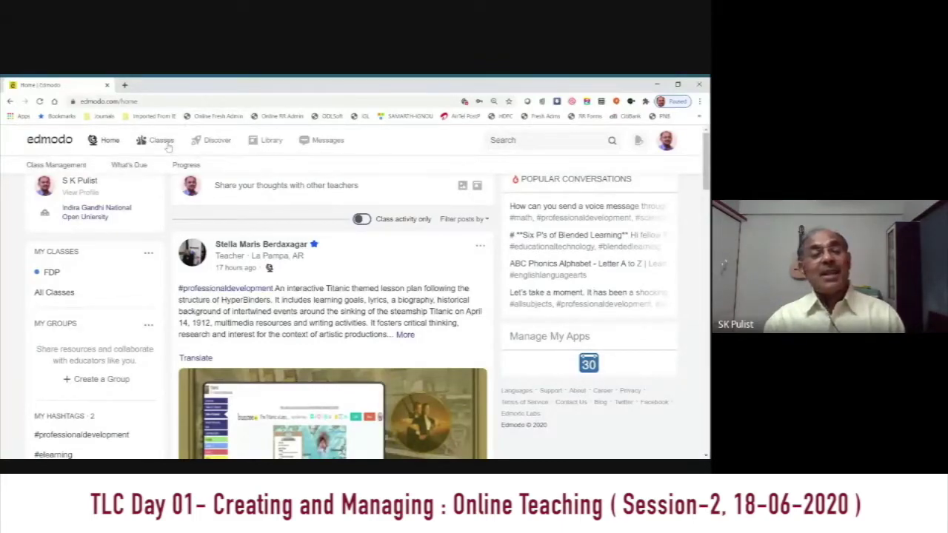
Open the My Classes page and restore the browser window to full screen
{"action": "left_click", "coordinate": [161, 141]}
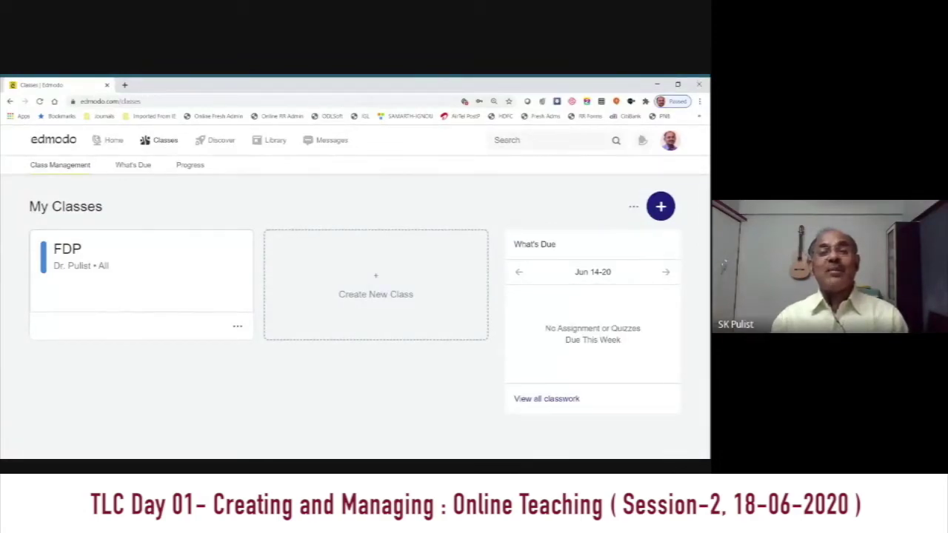
{"action": "left_click", "coordinate": [677, 84]}
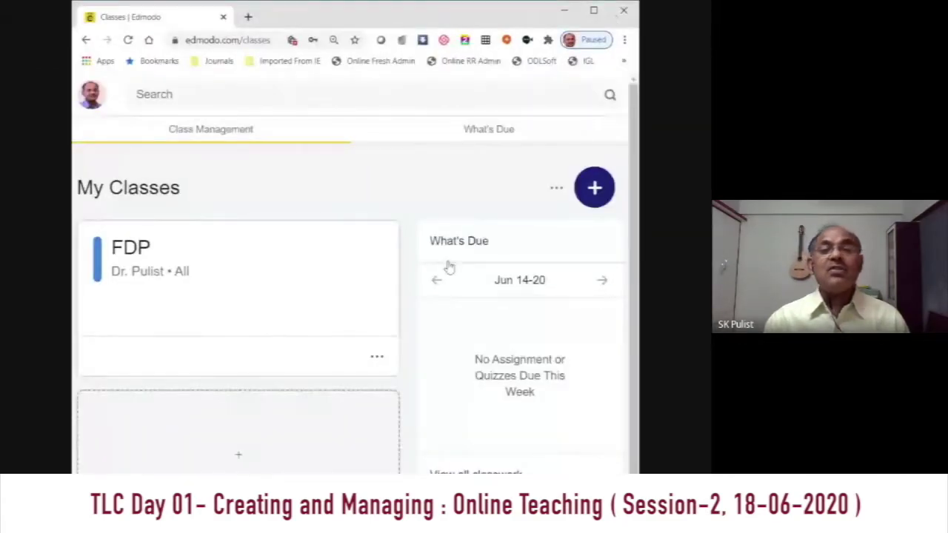
{"action": "left_click", "coordinate": [595, 10]}
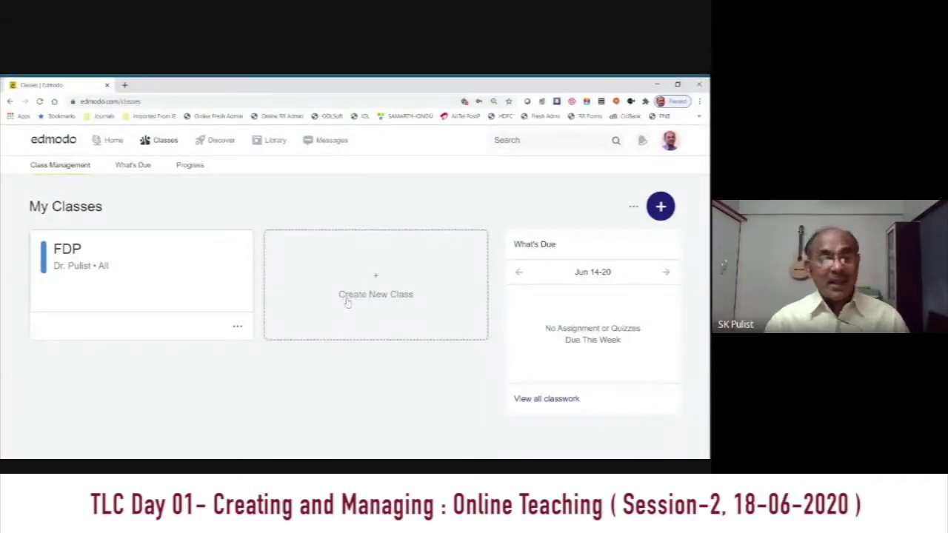
Zoom the Classes page in one step overall so viewers can read it
{"action": "key", "text": "ctrl+plus"}
{"action": "key", "text": "ctrl+plus"}
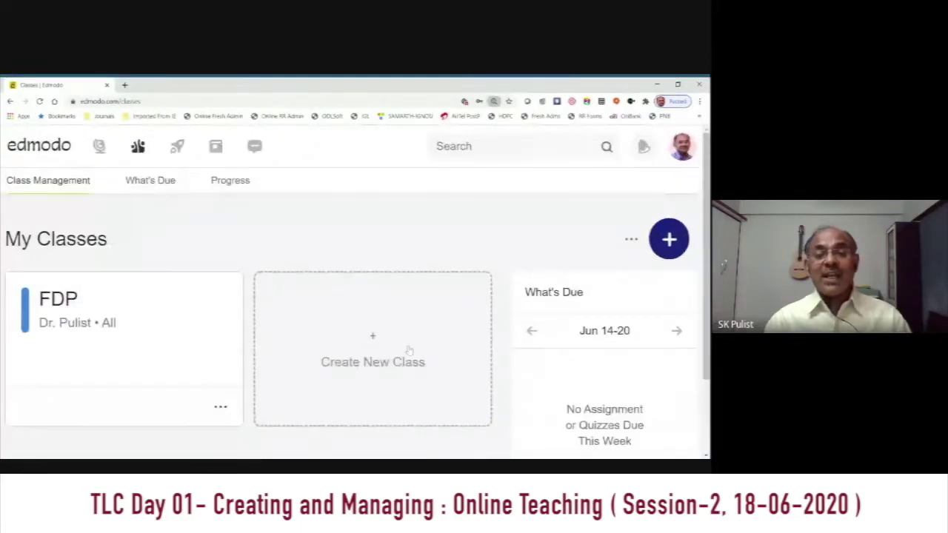
{"action": "scroll", "coordinate": [409, 350], "scroll_direction": "down", "scroll_amount": 1}
{"action": "key", "text": "ctrl+plus"}
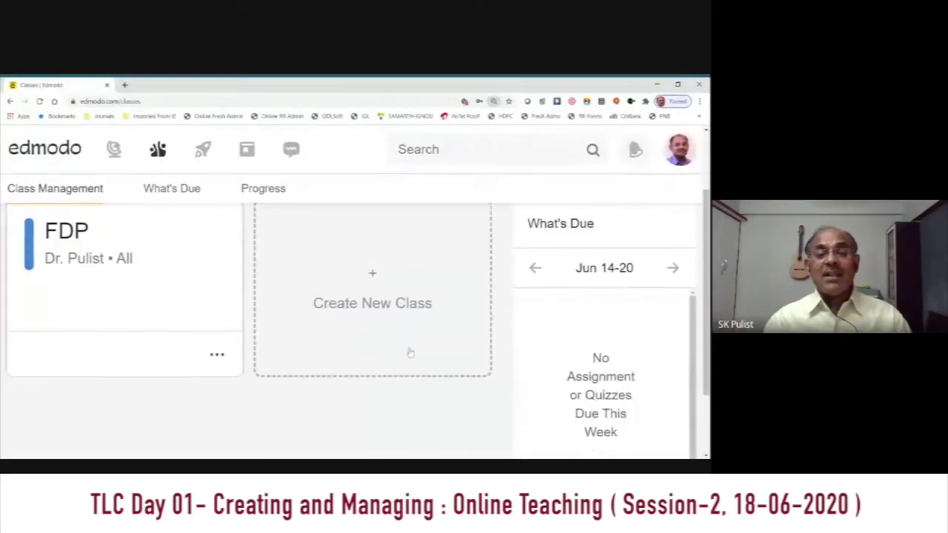
{"action": "key", "text": "ctrl+plus"}
{"action": "key", "text": "ctrl+minus"}
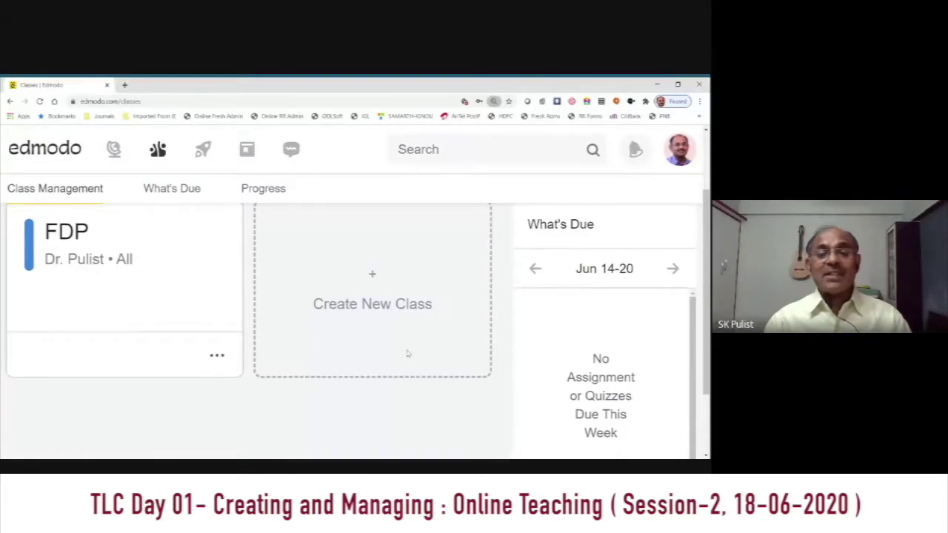
{"action": "key", "text": "ctrl+minus"}
{"action": "scroll", "coordinate": [407, 355], "scroll_direction": "up", "scroll_amount": 1}
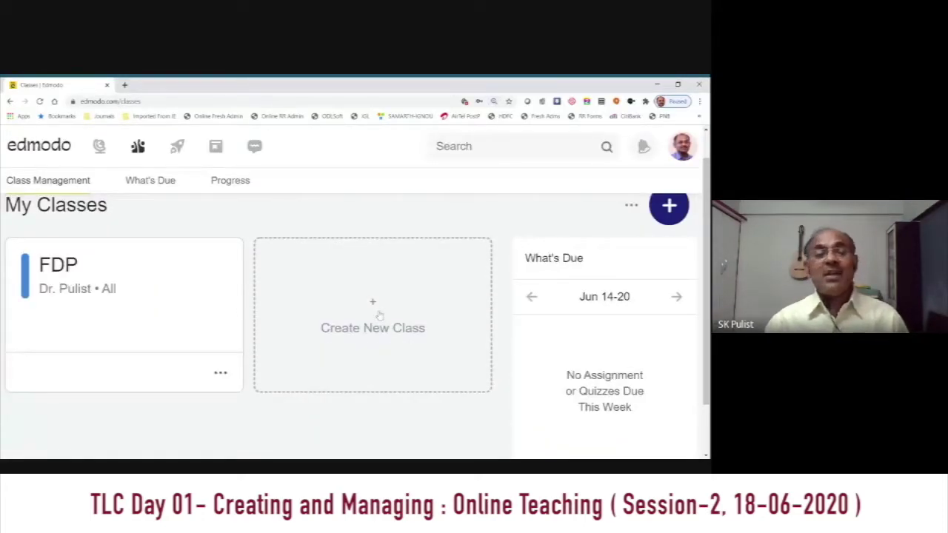
Start a new class, zoom out two steps so the whole form fits, and focus the name field
{"action": "left_click", "coordinate": [379, 315]}
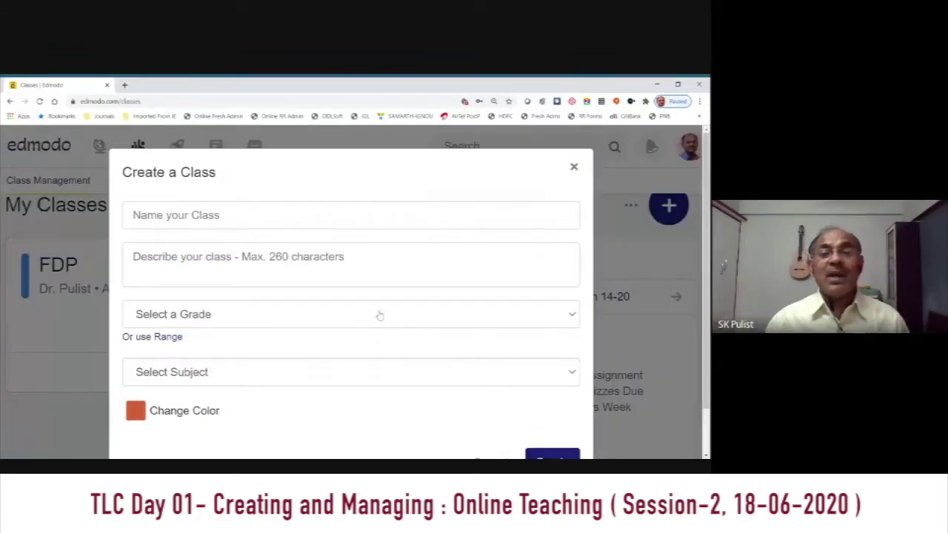
{"action": "key", "text": "ctrl+minus"}
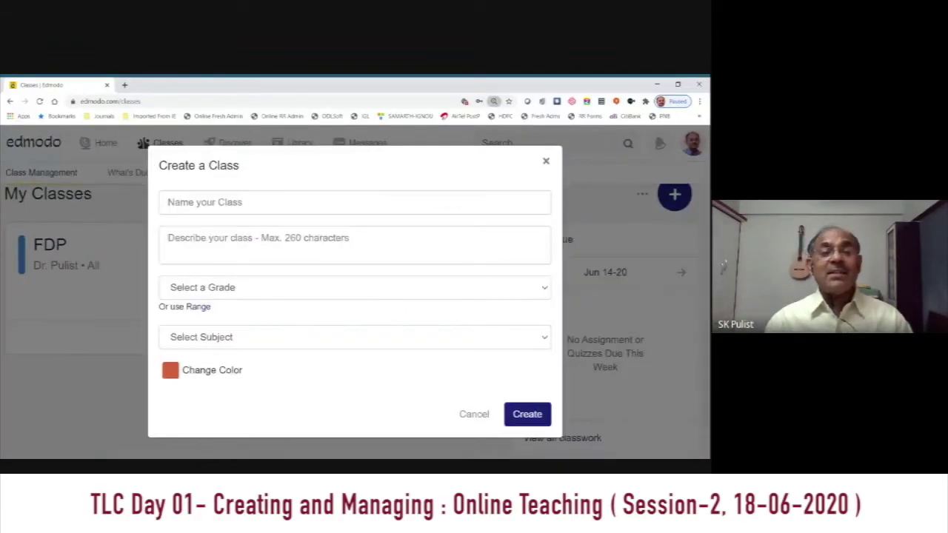
{"action": "key", "text": "ctrl+minus"}
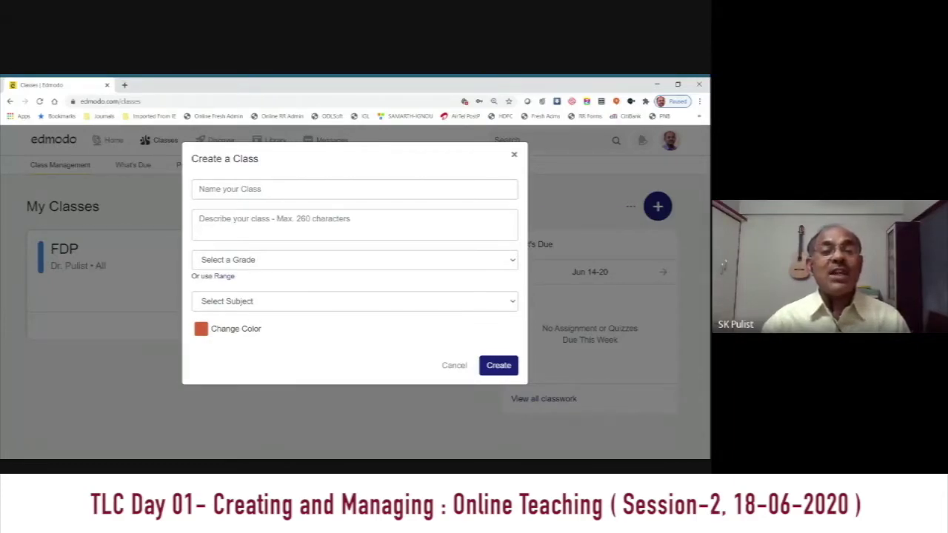
{"action": "left_click", "coordinate": [296, 189]}
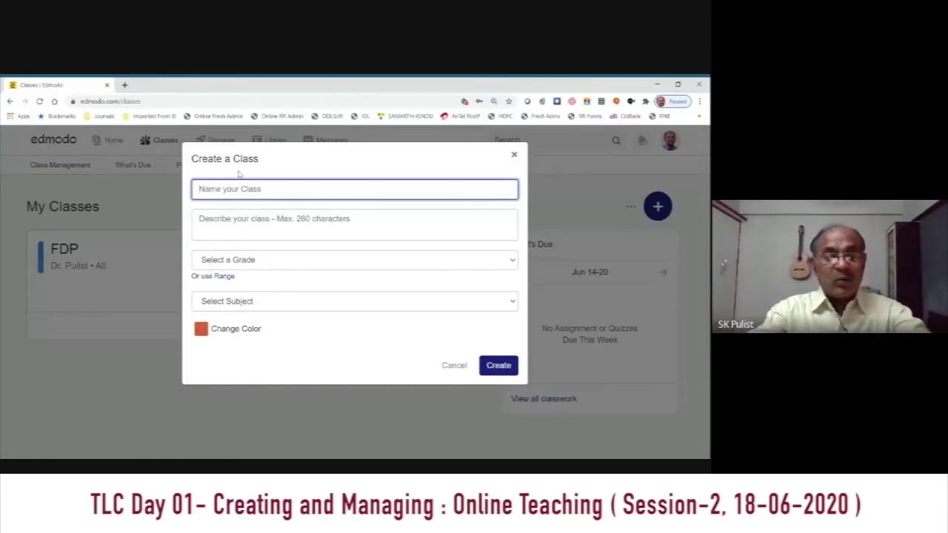
Name the new class 'Faculty Development Programme'
{"action": "left_click", "coordinate": [233, 174]}
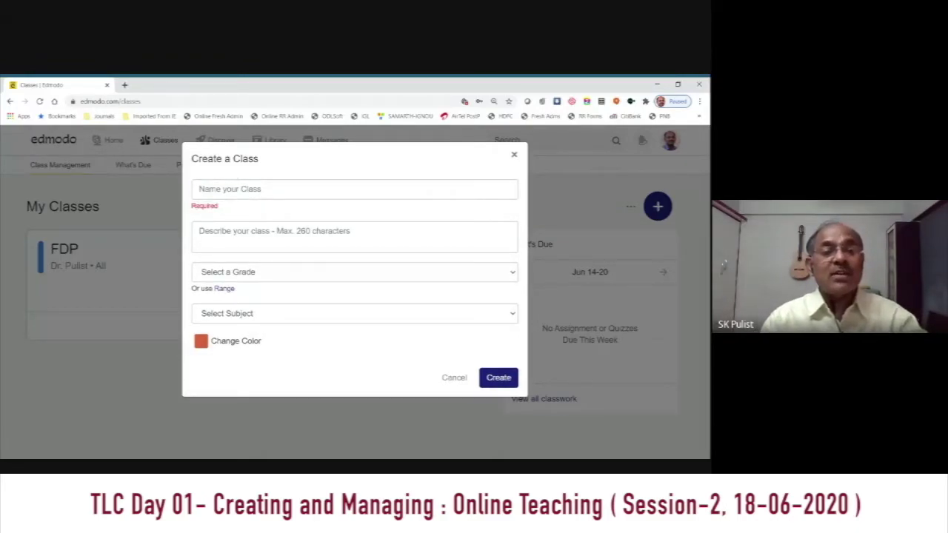
{"action": "left_click", "coordinate": [199, 189]}
{"action": "type", "text": "Faculty Development Programme"}
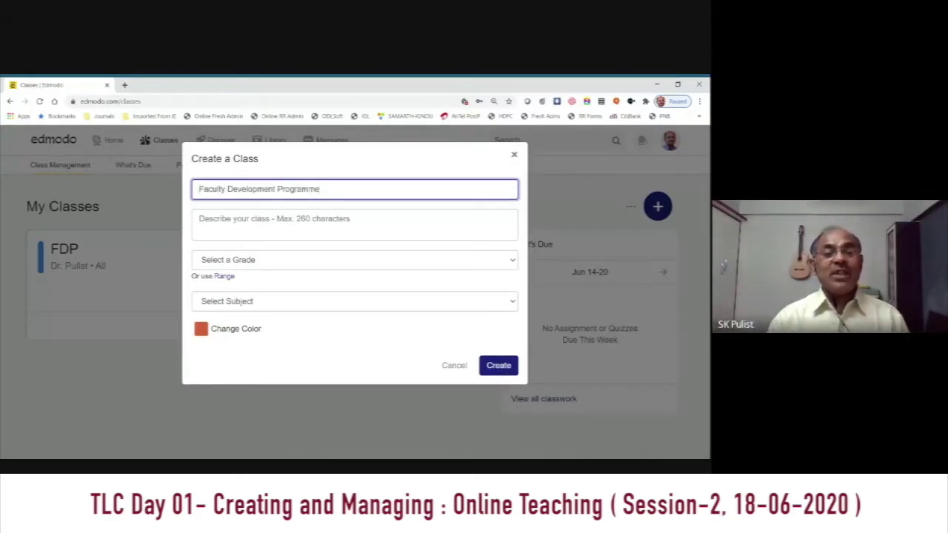
Add the description about teachers learning ICT tools for classroom settings, and set grade Higher Education
{"action": "left_click", "coordinate": [296, 224]}
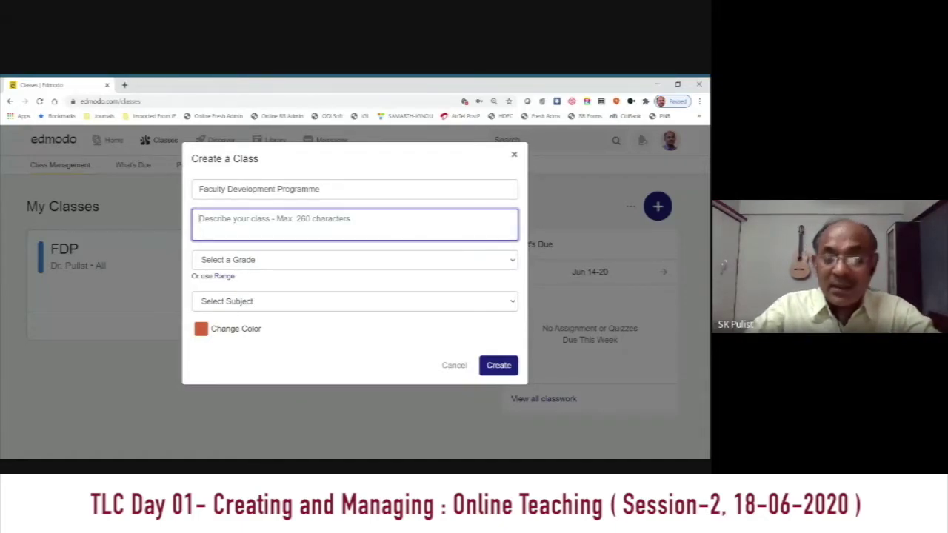
{"action": "type", "text": "Th"}
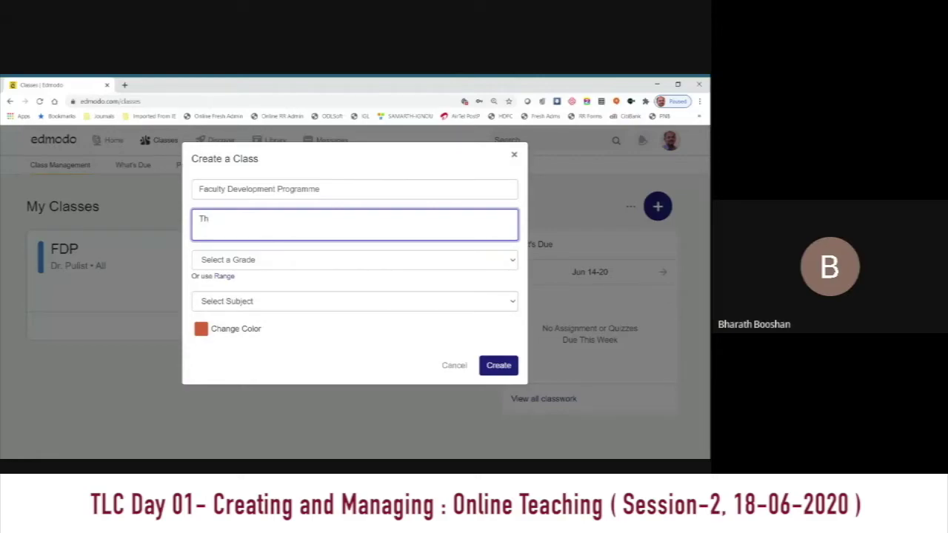
{"action": "type", "text": "is FD"}
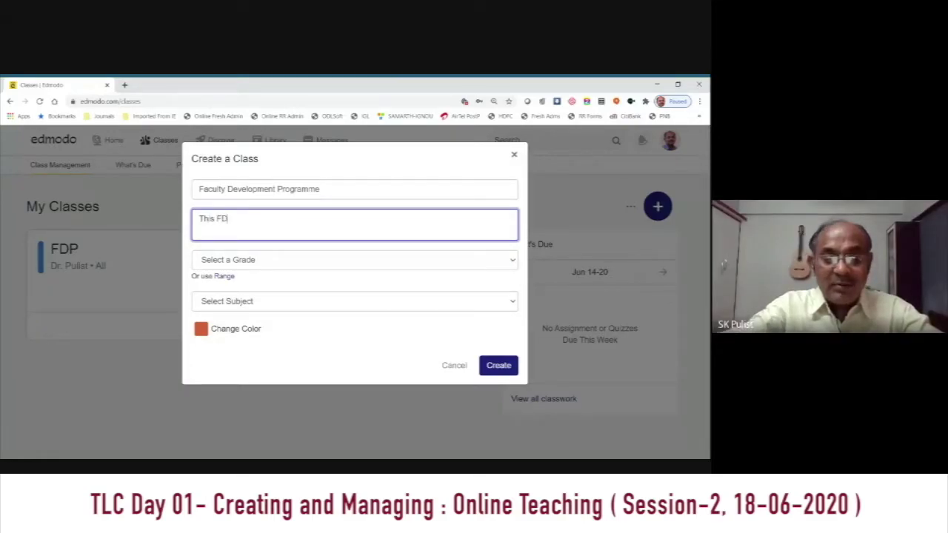
{"action": "type", "text": "B is fo"}
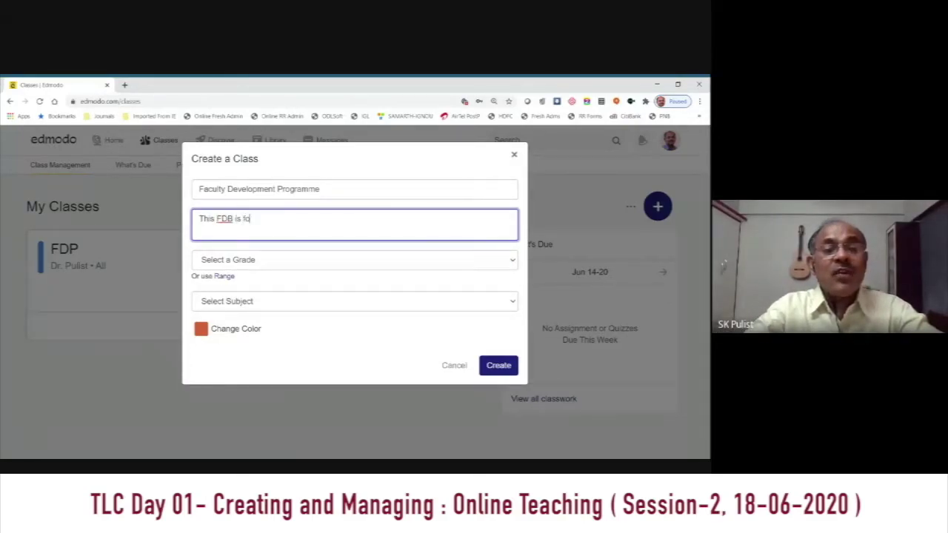
{"action": "type", "text": "r the Teache"}
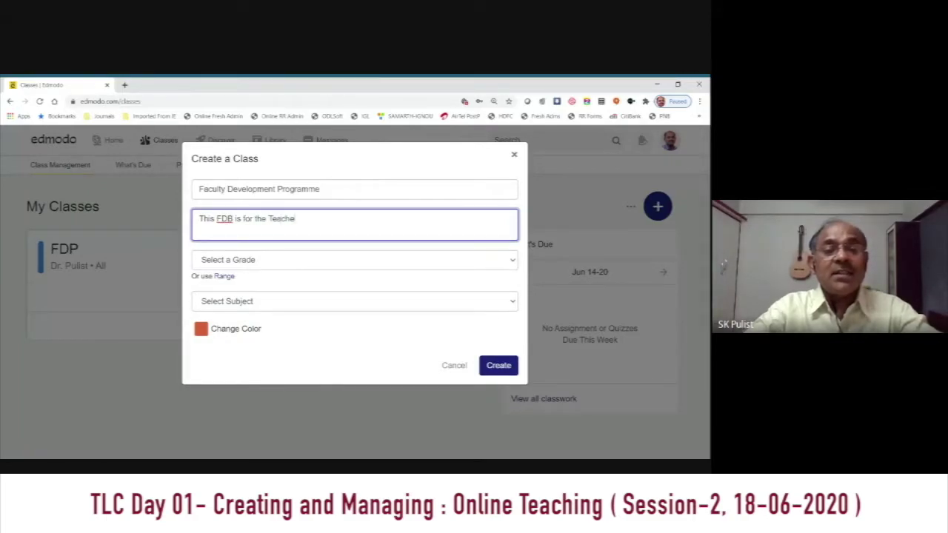
{"action": "type", "text": "rs to lear"}
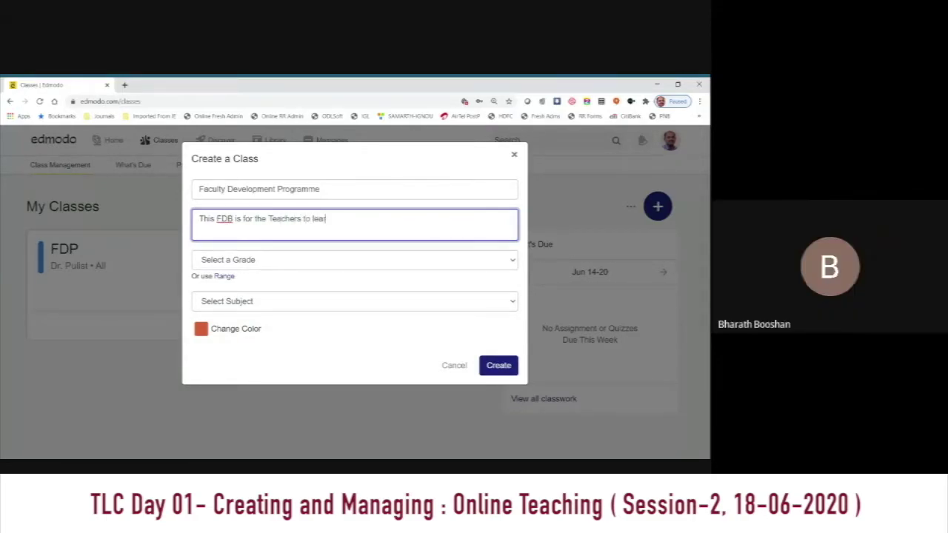
{"action": "type", "text": "n the I"}
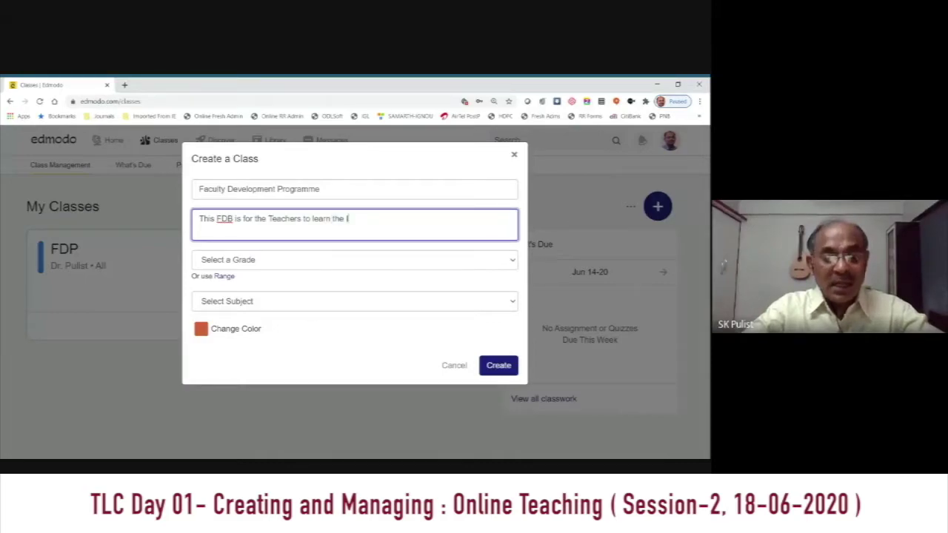
{"action": "type", "text": "CT t"}
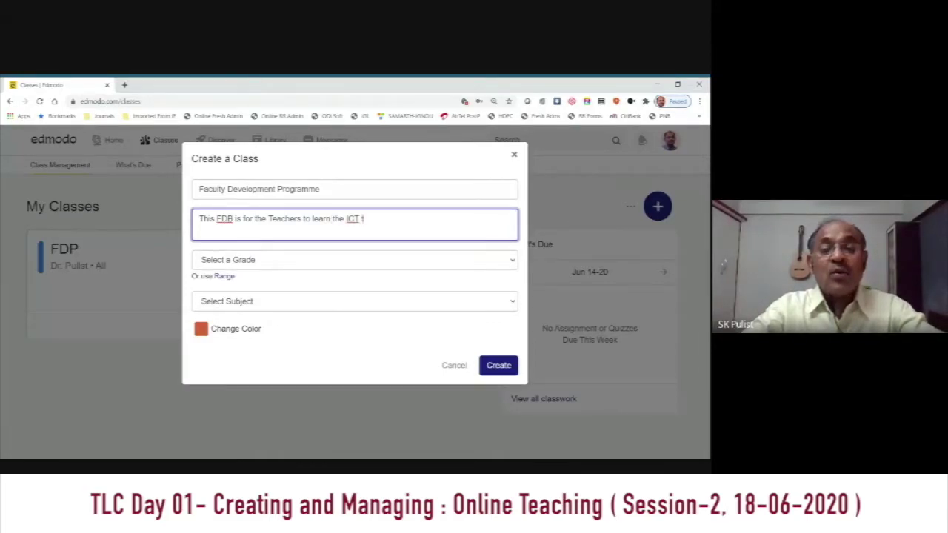
{"action": "type", "text": "ools w"}
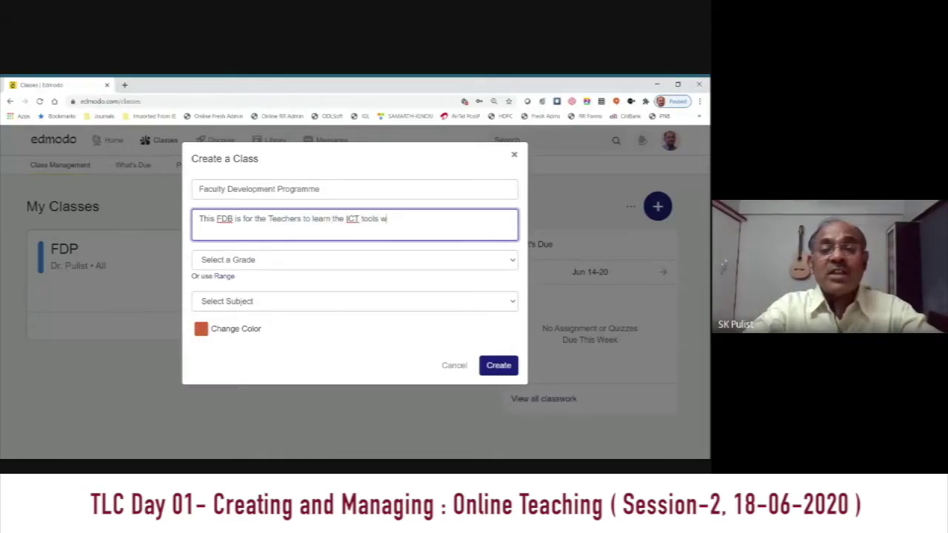
{"action": "type", "text": "hich can be used in clas"}
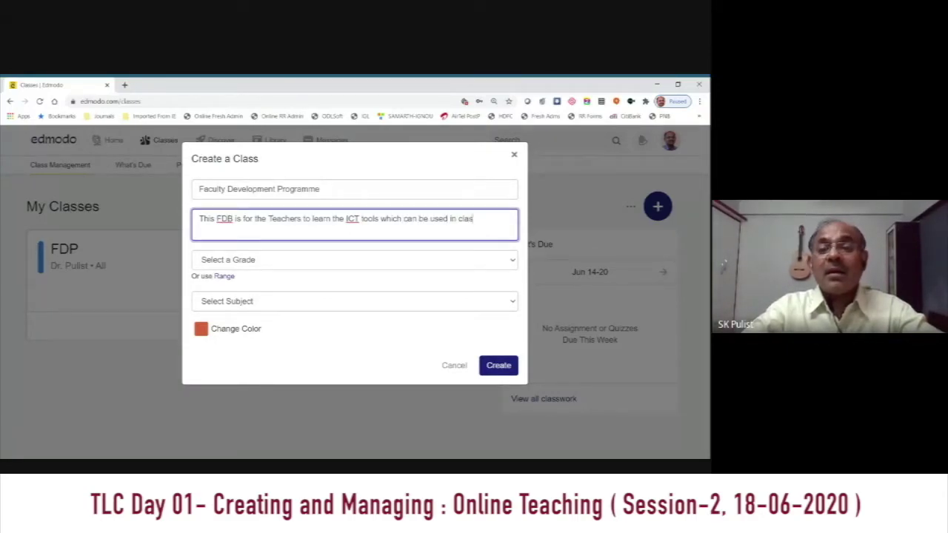
{"action": "type", "text": "srom"}
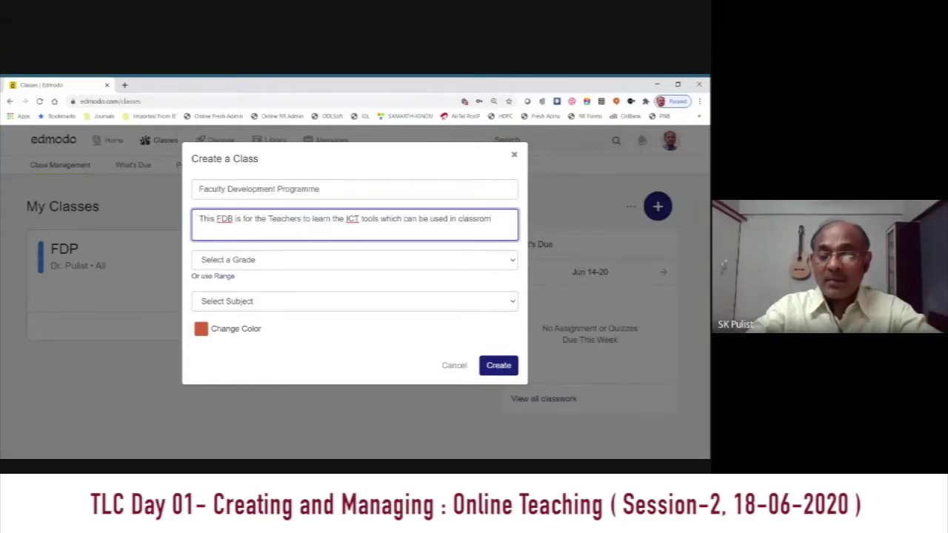
{"action": "key", "text": "BackSpace"}
{"action": "type", "text": "om se"}
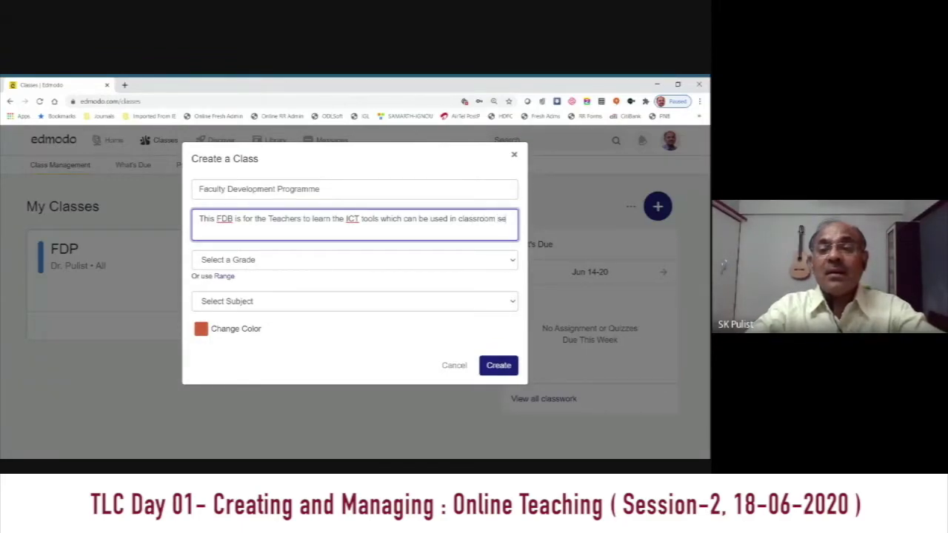
{"action": "type", "text": "tting"}
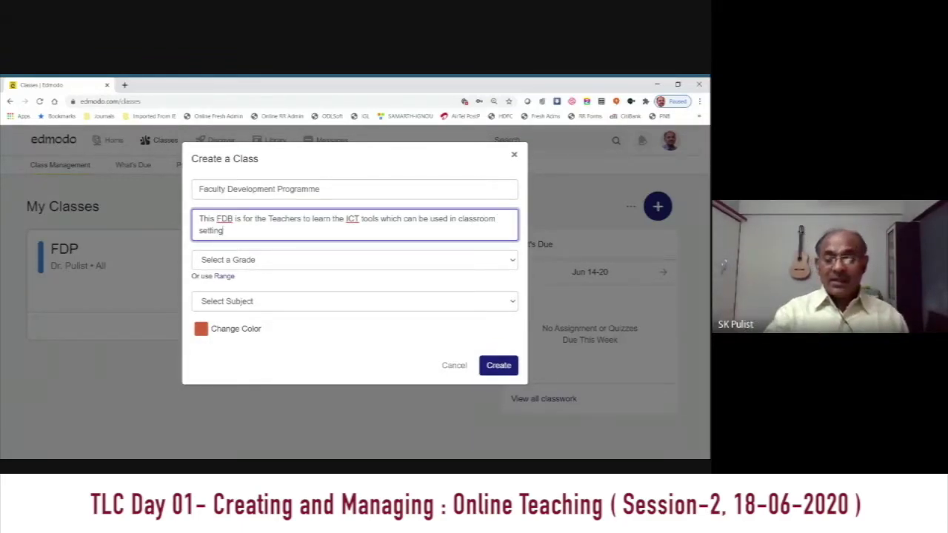
{"action": "type", "text": "."}
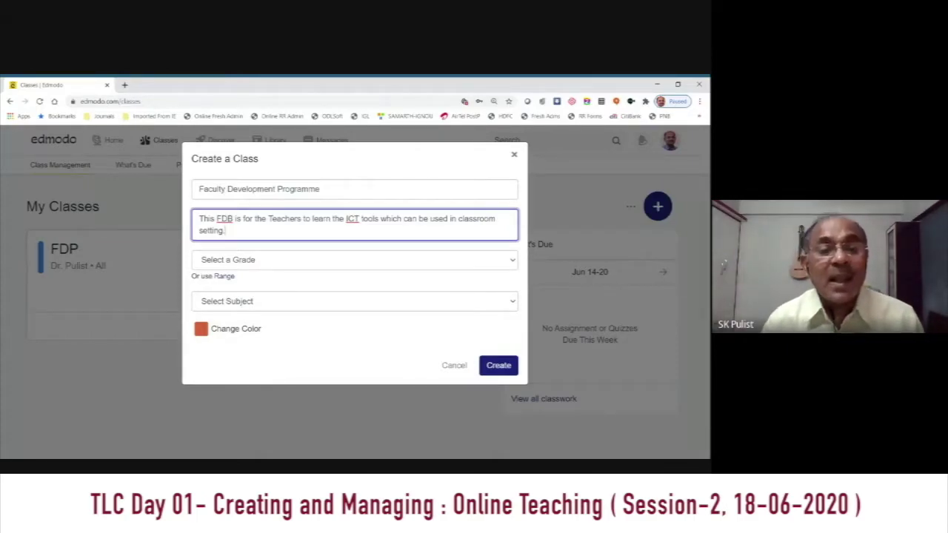
{"action": "left_click", "coordinate": [273, 264]}
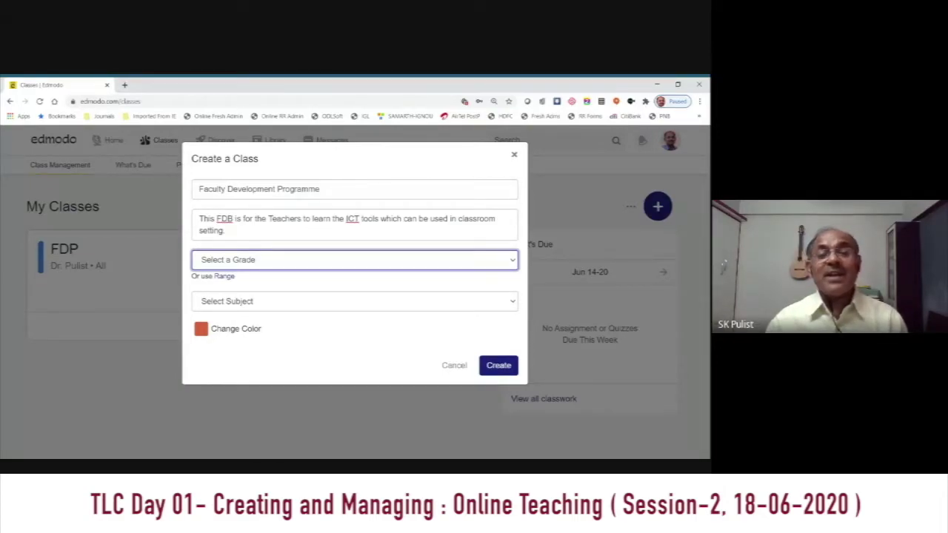
{"action": "key", "text": "Return"}
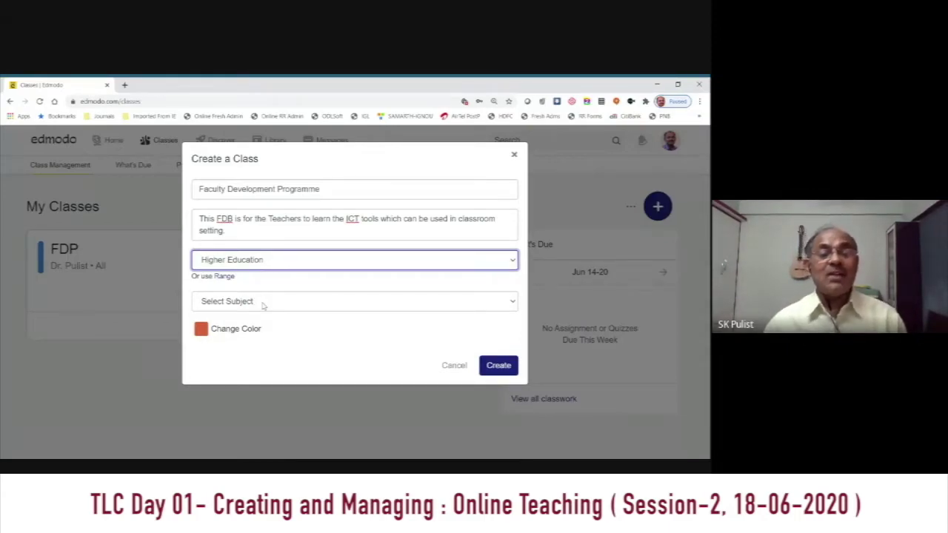
Choose subject Professional Development and sub-subject Edmodo Training for the class
{"action": "left_click", "coordinate": [263, 304]}
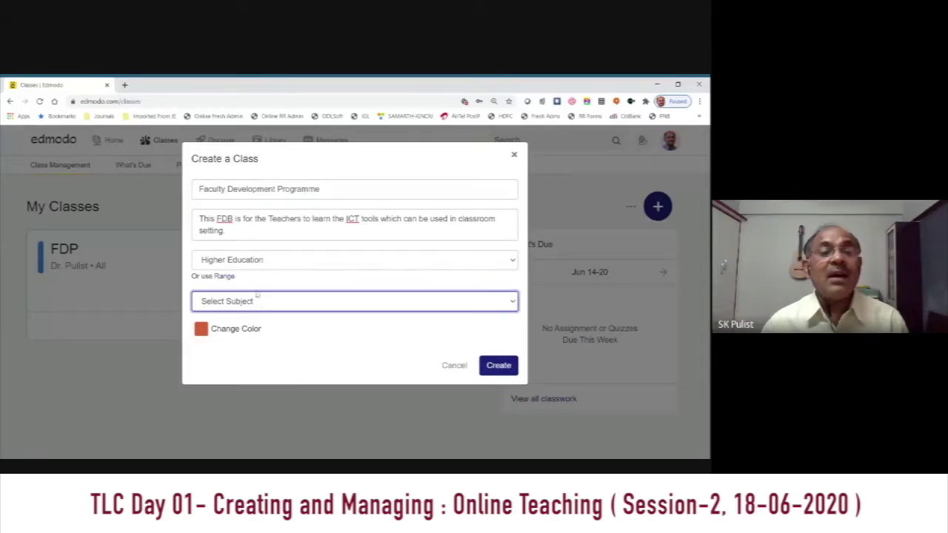
{"action": "left_click", "coordinate": [258, 210]}
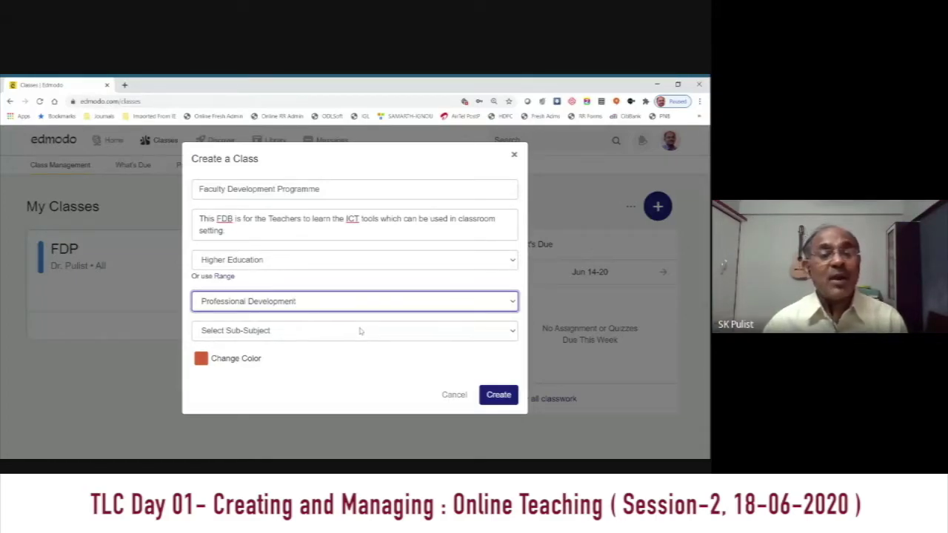
{"action": "left_click", "coordinate": [281, 332]}
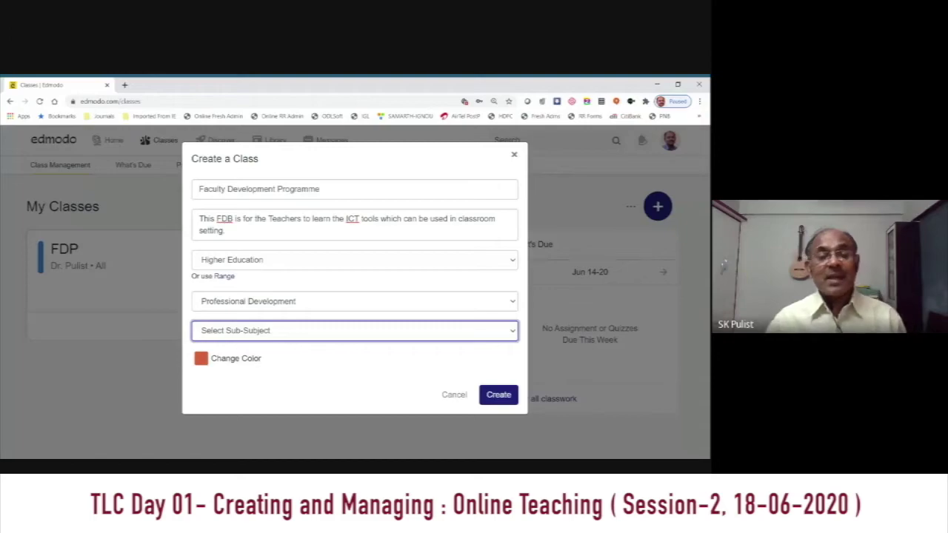
{"action": "left_click", "coordinate": [231, 371]}
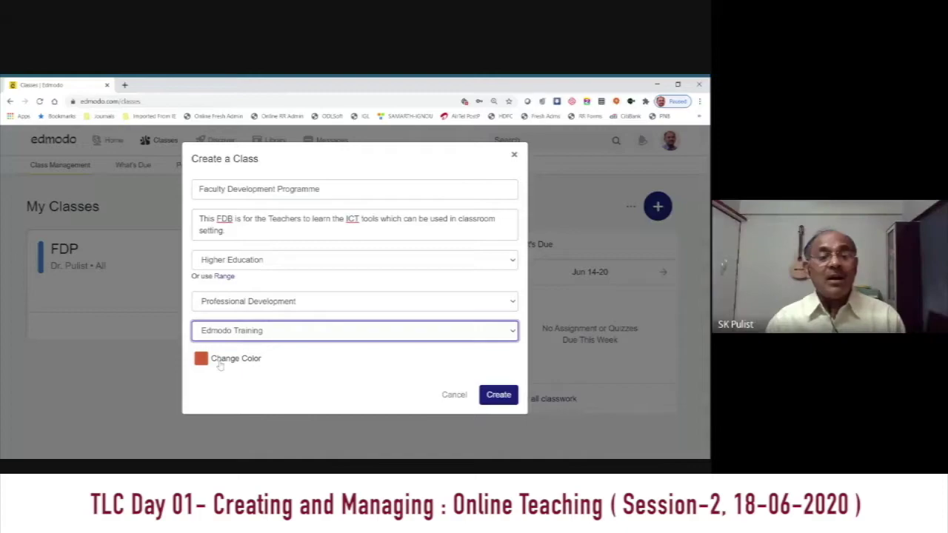
Set the class colour to cyan and create the Faculty Development Programme class
{"action": "left_click", "coordinate": [220, 363]}
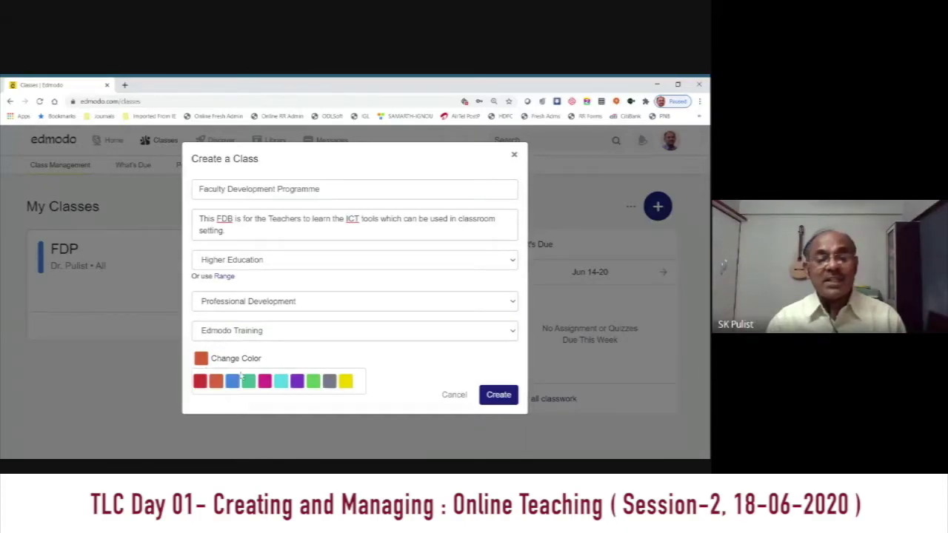
{"action": "left_click", "coordinate": [280, 382]}
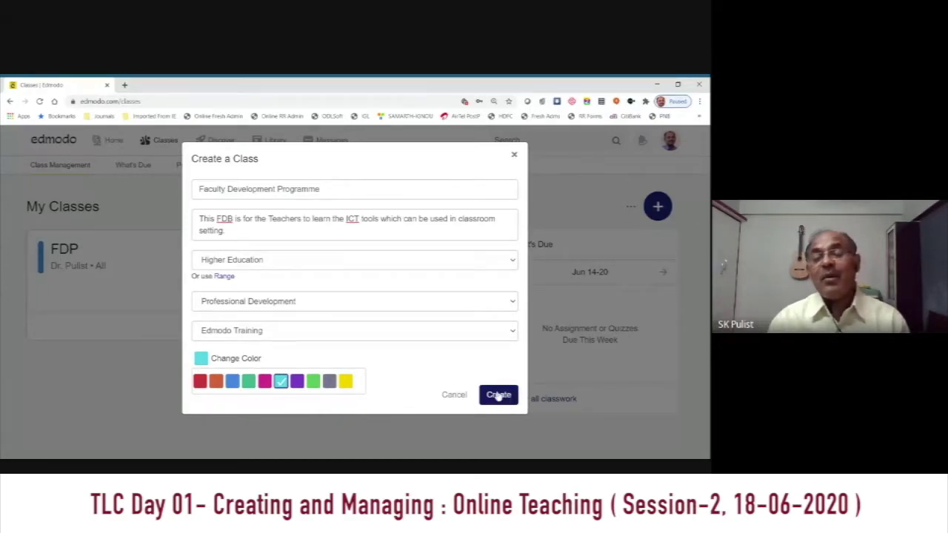
{"action": "left_click", "coordinate": [499, 396]}
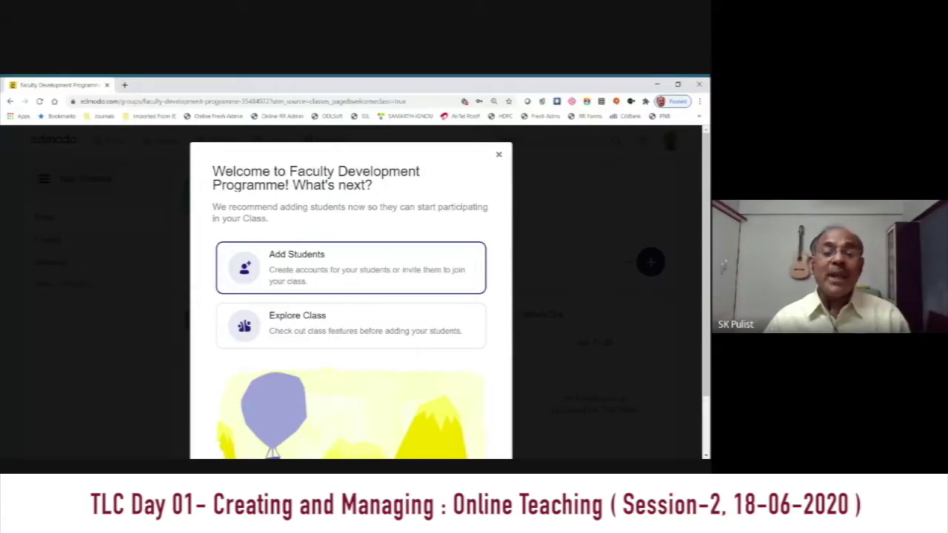
Go to Add Students and review the page, highlighting the create-student-accounts heading
{"action": "left_click", "coordinate": [323, 272]}
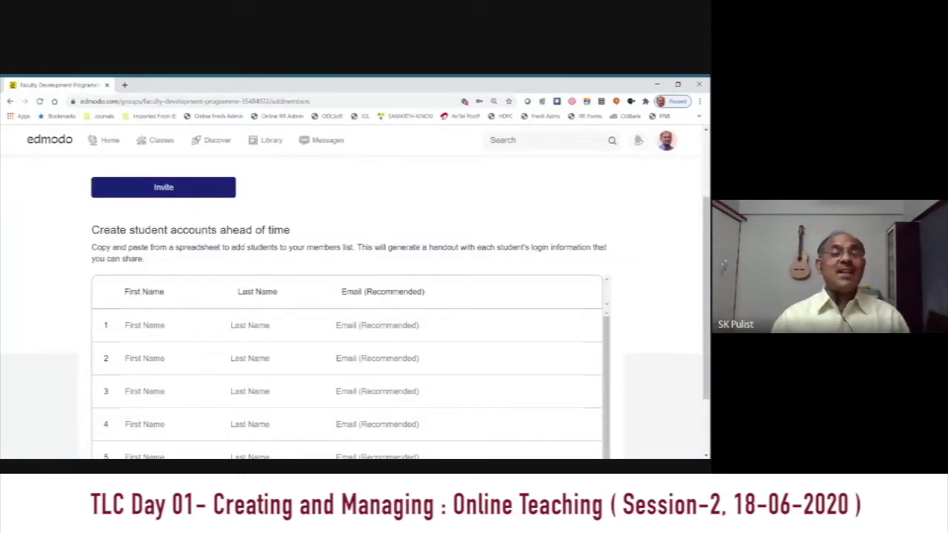
{"action": "scroll", "coordinate": [29, 290], "scroll_direction": "up", "scroll_amount": 3}
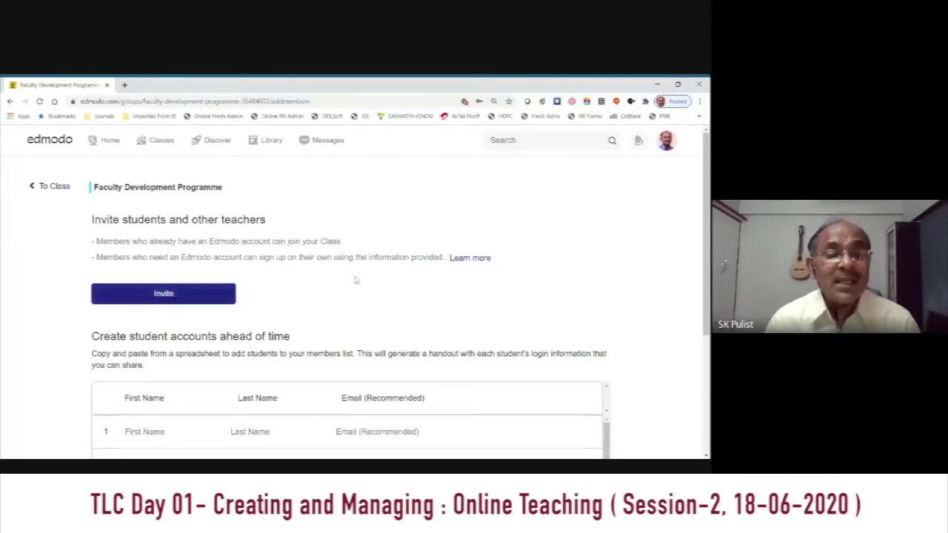
{"action": "scroll", "coordinate": [356, 277], "scroll_direction": "down", "scroll_amount": 3}
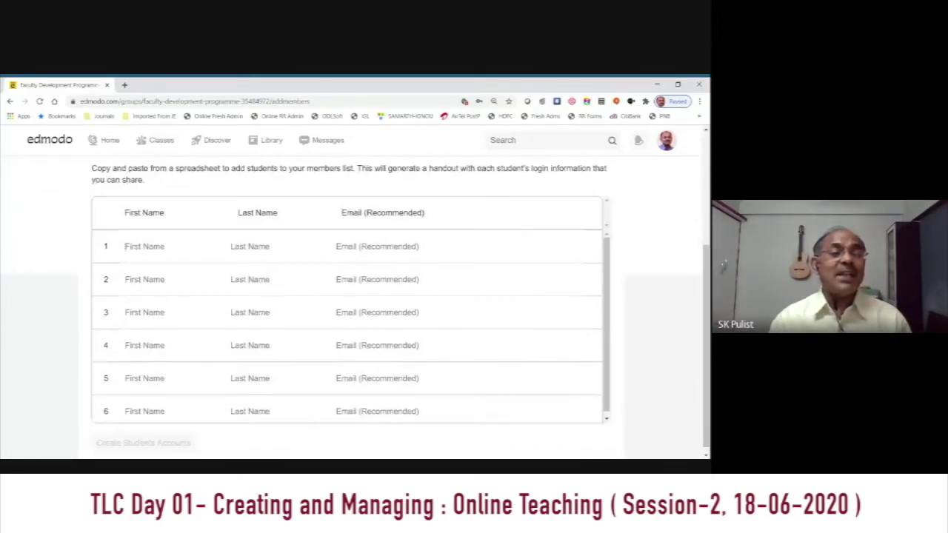
{"action": "scroll", "coordinate": [366, 284], "scroll_direction": "up", "scroll_amount": 2}
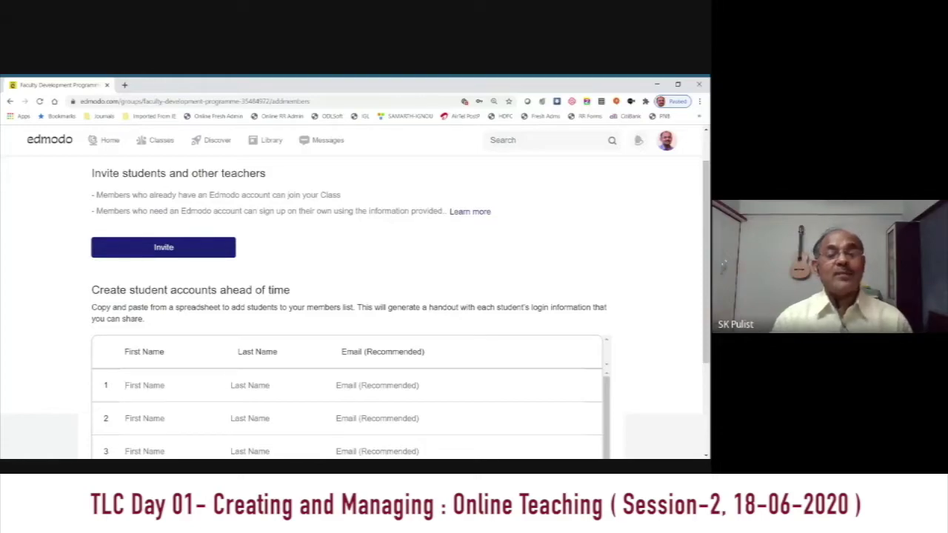
{"action": "left_click_drag", "start_coordinate": [291, 290], "coordinate": [90, 290]}
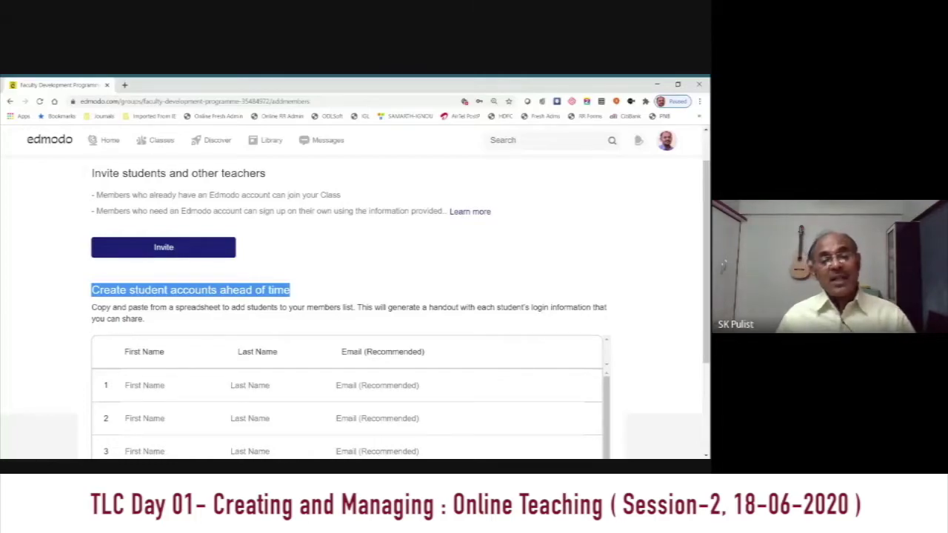
{"action": "scroll", "coordinate": [356, 308], "scroll_direction": "down", "scroll_amount": 4}
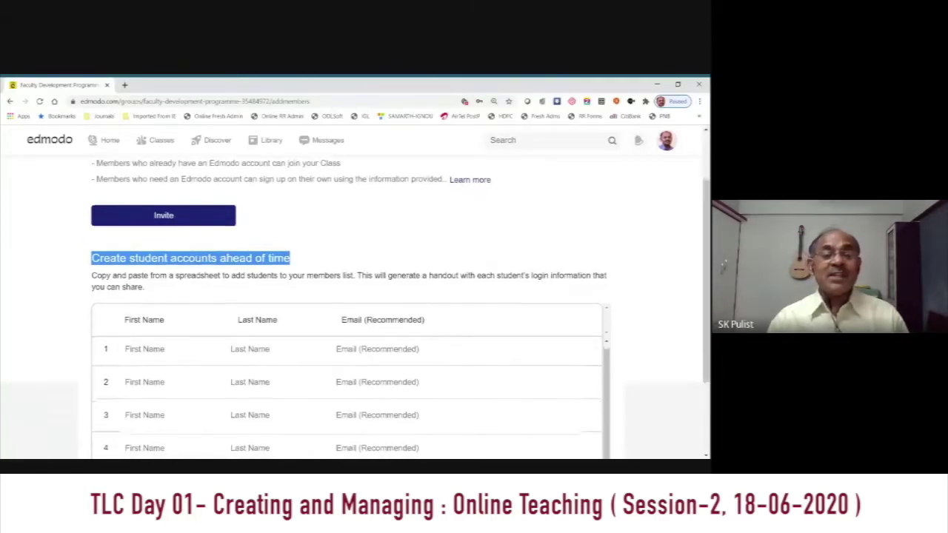
{"action": "scroll", "coordinate": [356, 308], "scroll_direction": "down", "scroll_amount": 1}
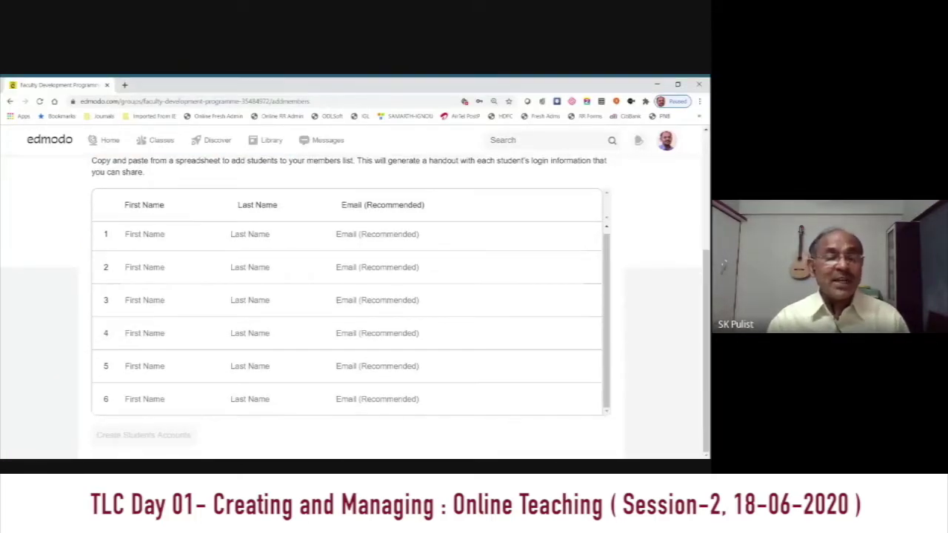
{"action": "scroll", "coordinate": [341, 270], "scroll_direction": "up", "scroll_amount": 5}
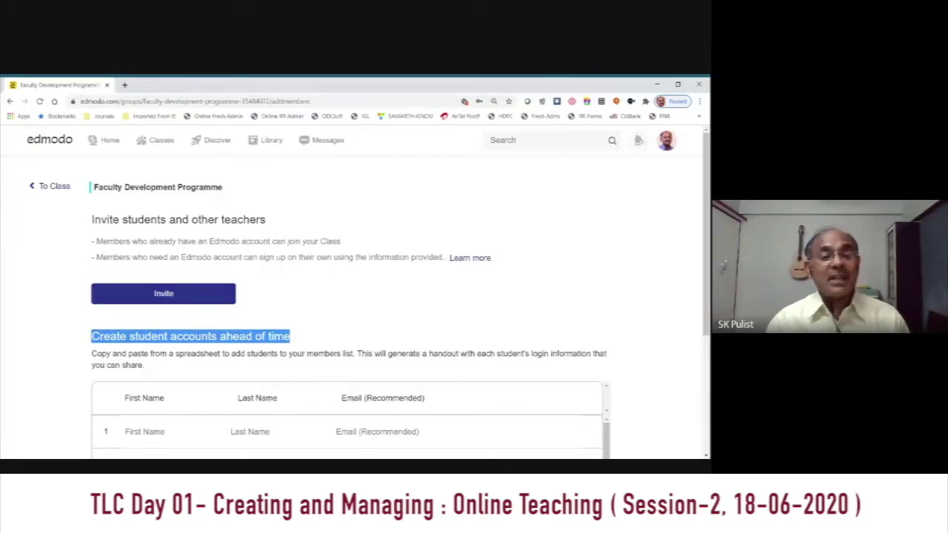
Open the class invite dialog, select the class code, and view the Share a PDF tab
{"action": "left_click", "coordinate": [170, 297]}
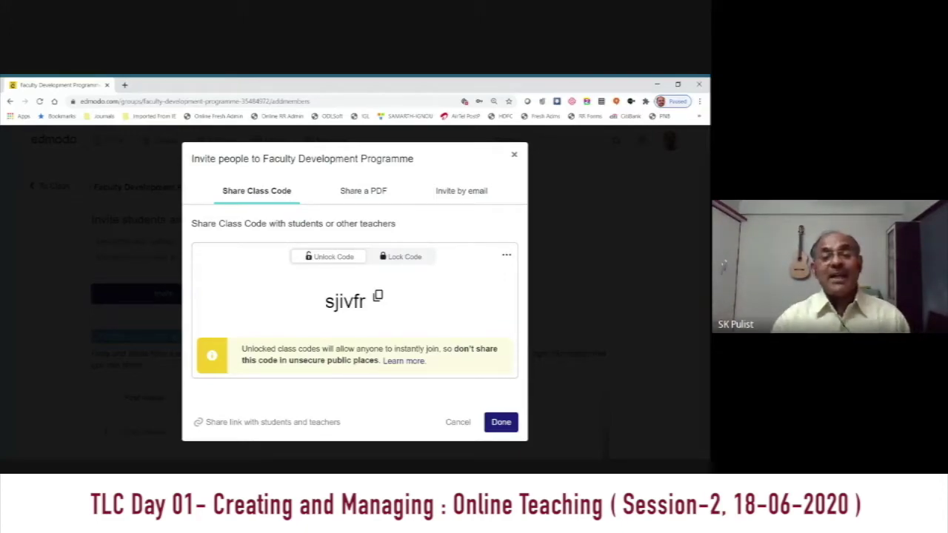
{"action": "left_click_drag", "start_coordinate": [322, 302], "coordinate": [368, 302]}
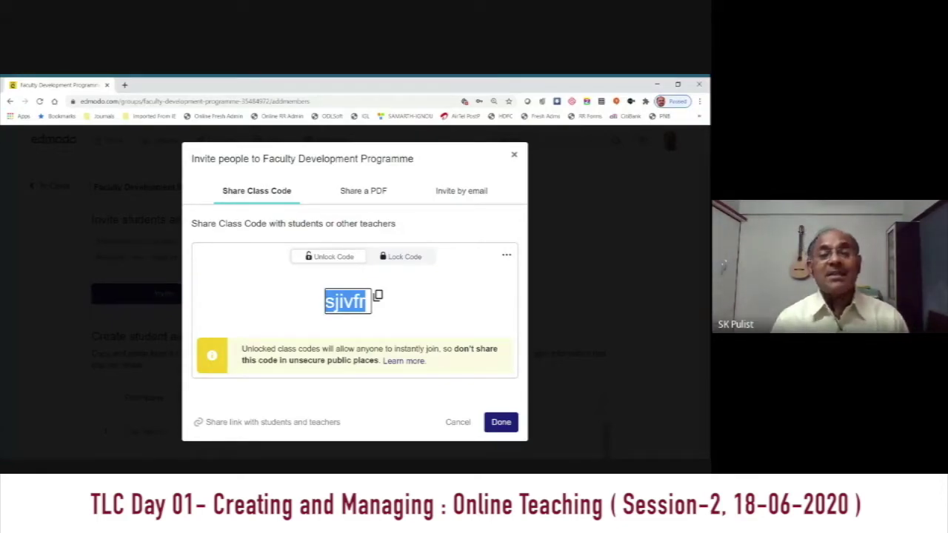
{"action": "left_click", "coordinate": [378, 197]}
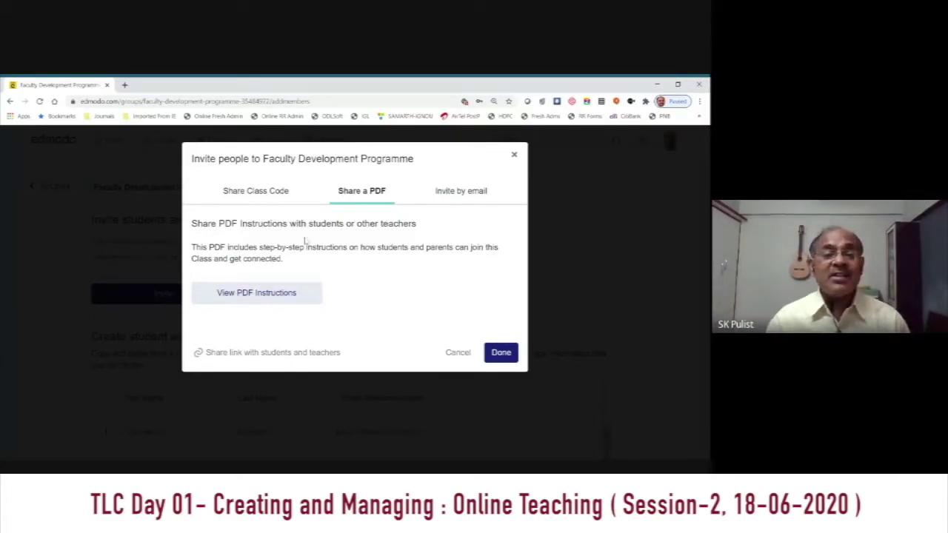
Check the Invite by email option, reselect the class code, then cancel the invite dialog
{"action": "left_click", "coordinate": [452, 191]}
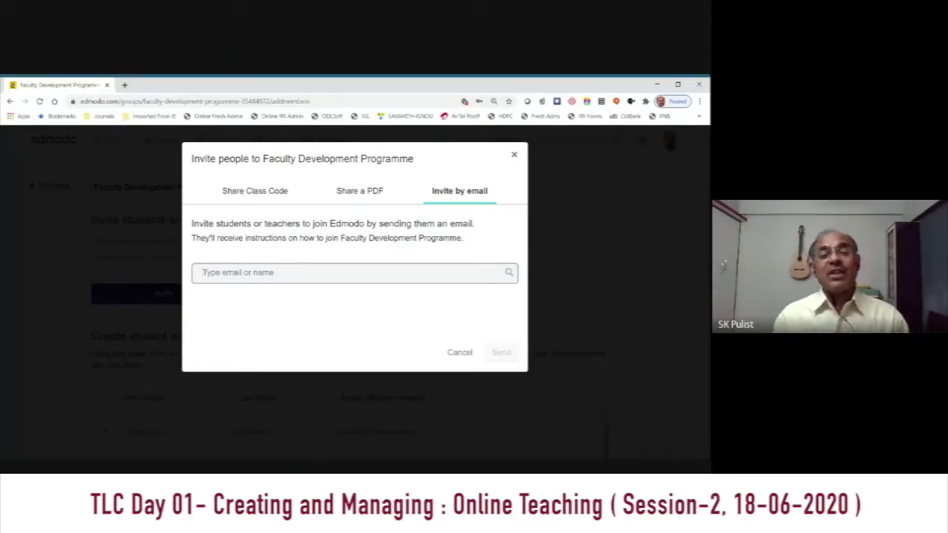
{"action": "left_click", "coordinate": [256, 191]}
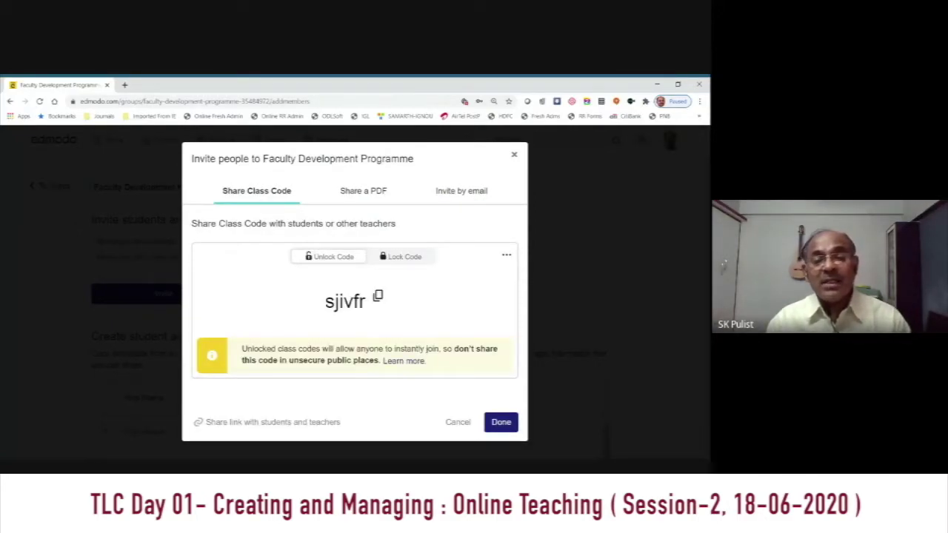
{"action": "double_click", "coordinate": [346, 301]}
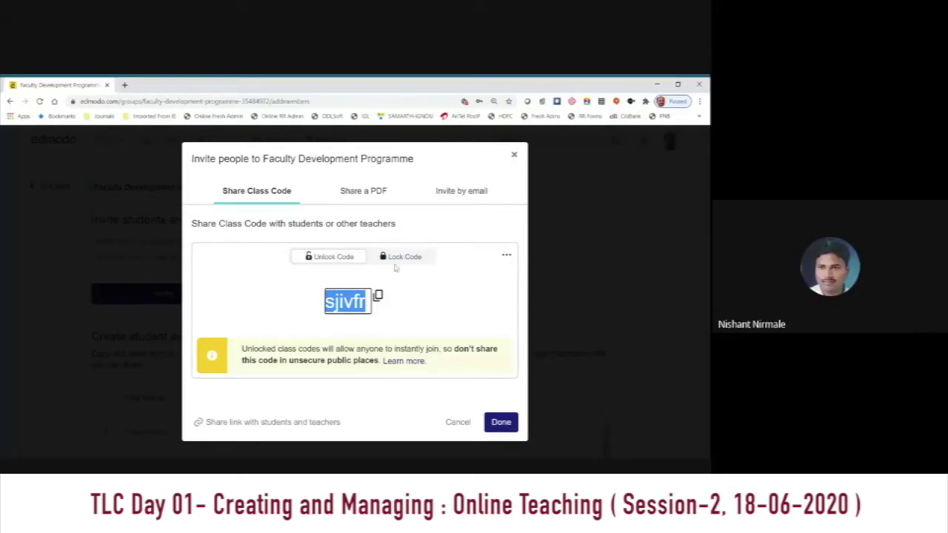
{"action": "left_click", "coordinate": [448, 291]}
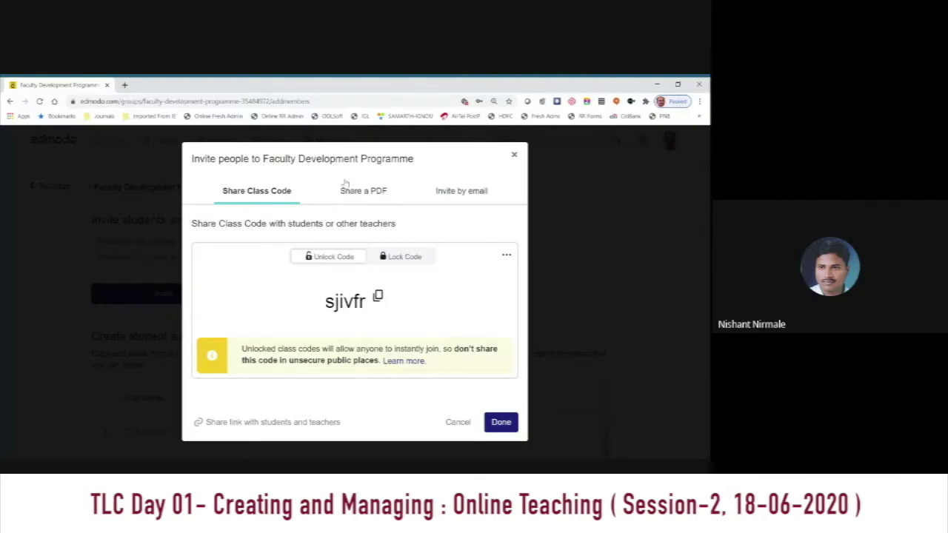
{"action": "left_click", "coordinate": [458, 422]}
Scroll down the members page to the empty 'Create student accounts ahead of time' table
{"action": "scroll", "coordinate": [400, 289], "scroll_direction": "down", "scroll_amount": 3}
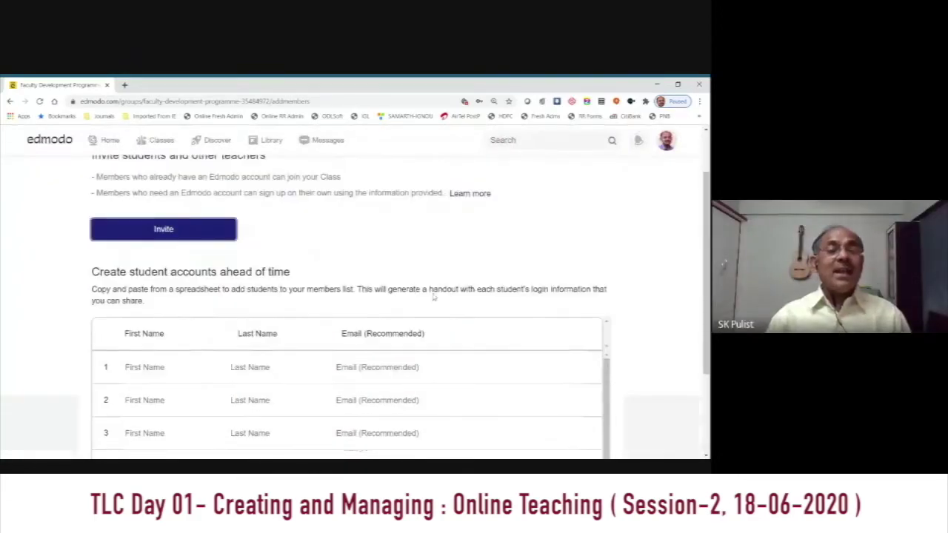
{"action": "scroll", "coordinate": [348, 311], "scroll_direction": "down", "scroll_amount": 1}
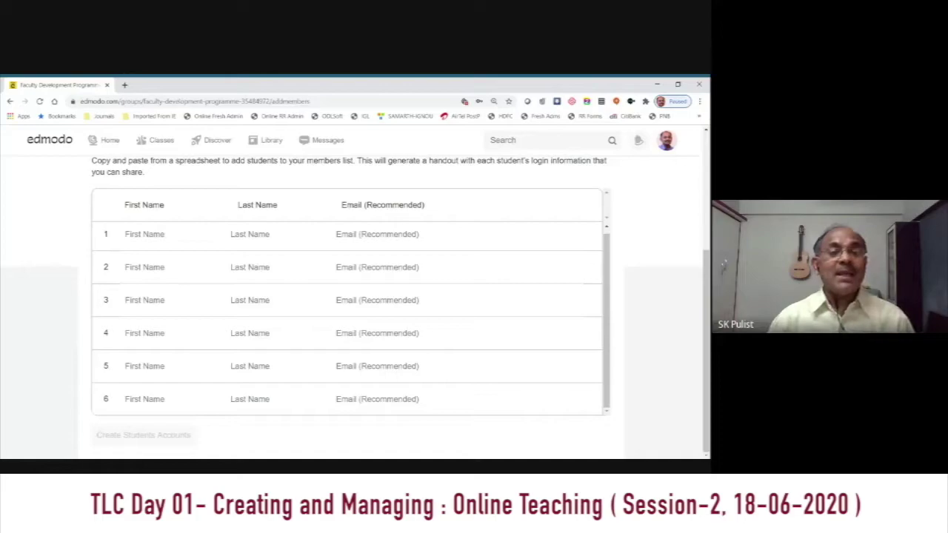
{"action": "scroll", "coordinate": [173, 224], "scroll_direction": "up", "scroll_amount": 1}
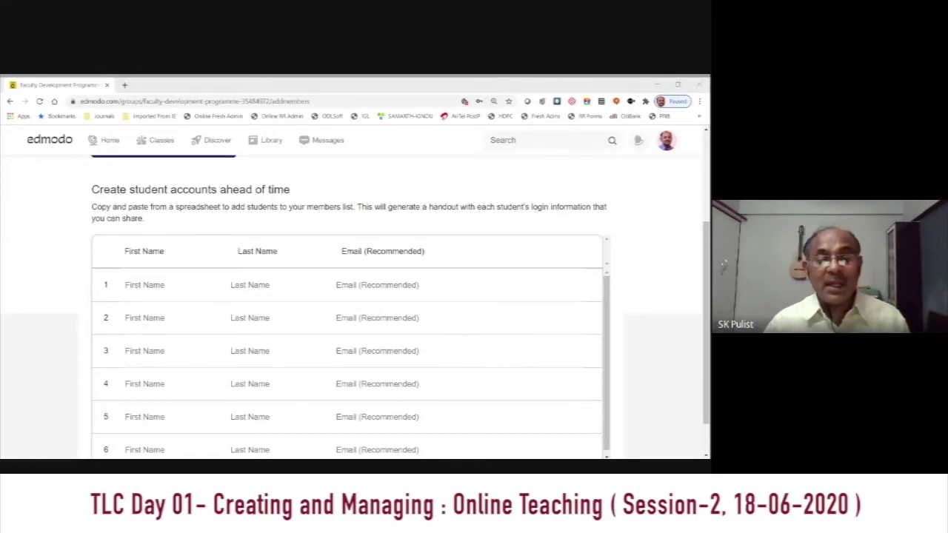
{"action": "scroll", "coordinate": [348, 363], "scroll_direction": "down", "scroll_amount": 1}
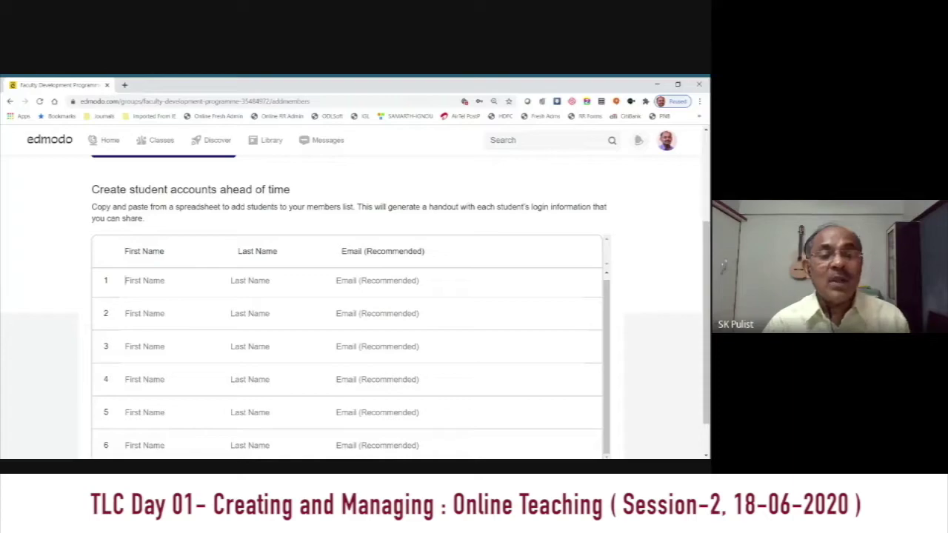
Paste the two students' first and last names from the spreadsheet into table rows 1 and 2
{"action": "left_click", "coordinate": [231, 280]}
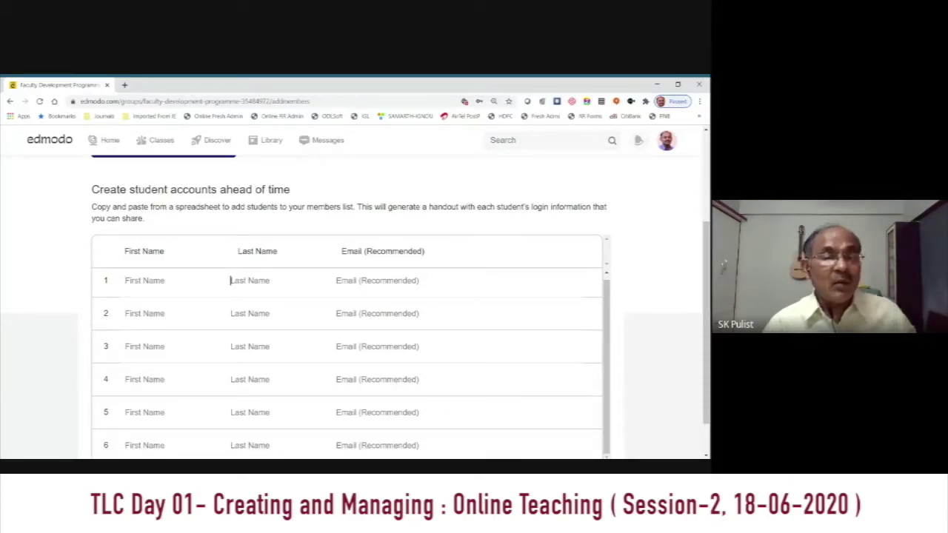
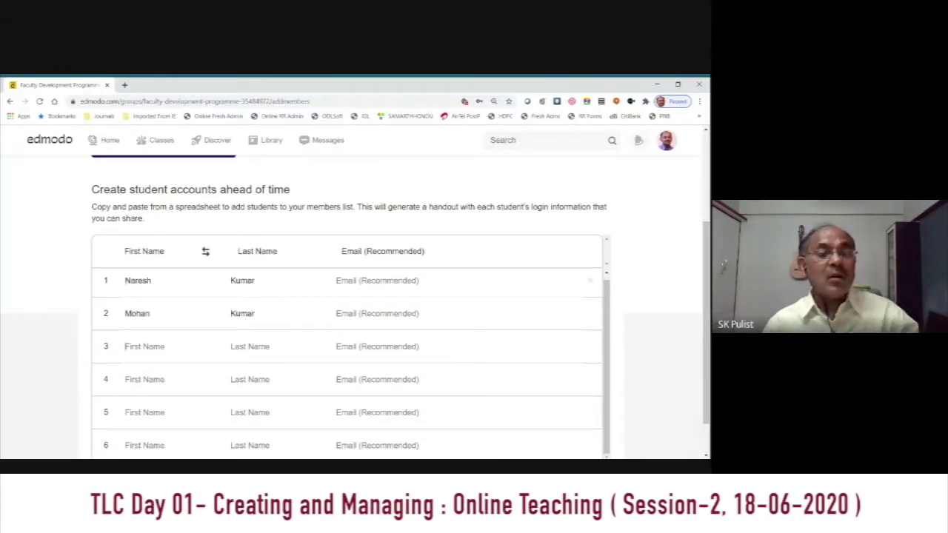
{"action": "scroll", "coordinate": [348, 311], "scroll_direction": "down", "scroll_amount": 1}
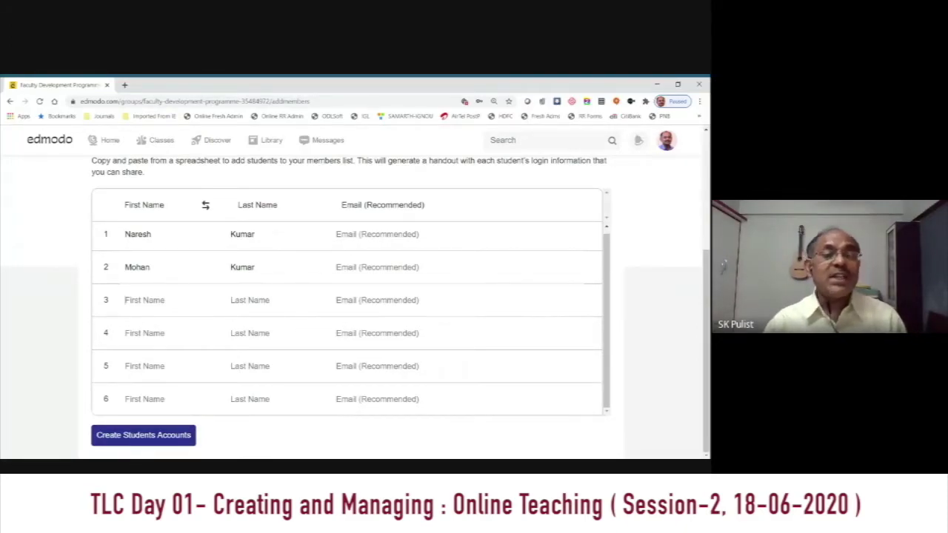
Create both student accounts and download their printable login handout
{"action": "left_click", "coordinate": [157, 440]}
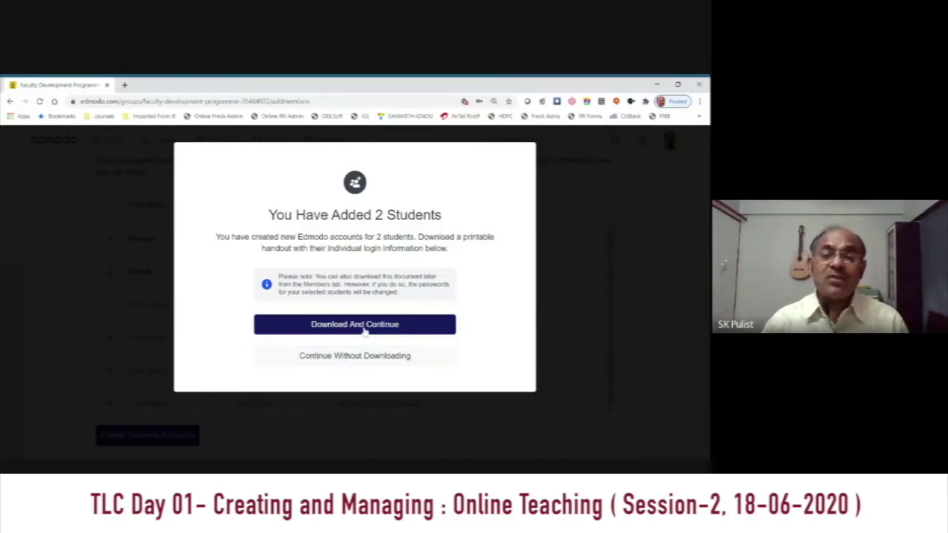
{"action": "left_click", "coordinate": [364, 326]}
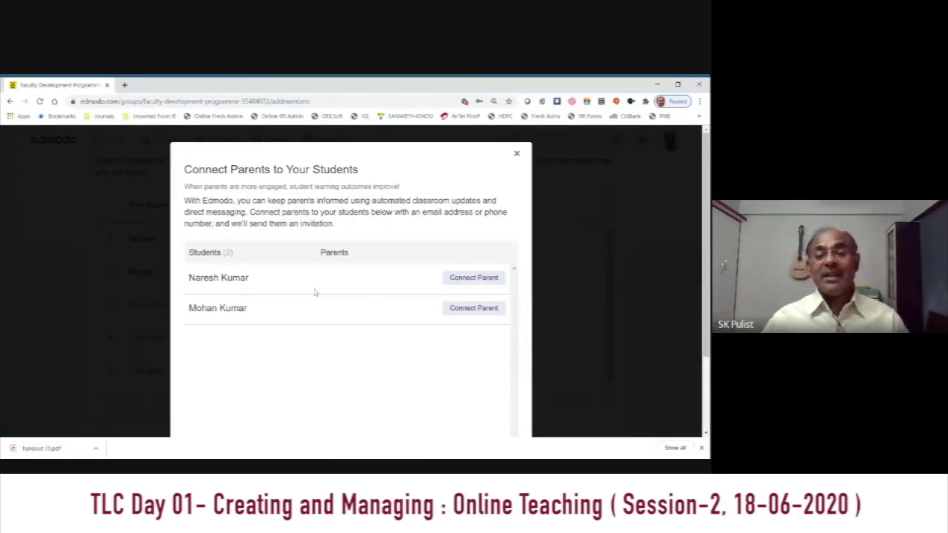
Try linking a parent by mobile number for the first student, then close Connect Parents without inviting anyone
{"action": "left_click", "coordinate": [476, 283]}
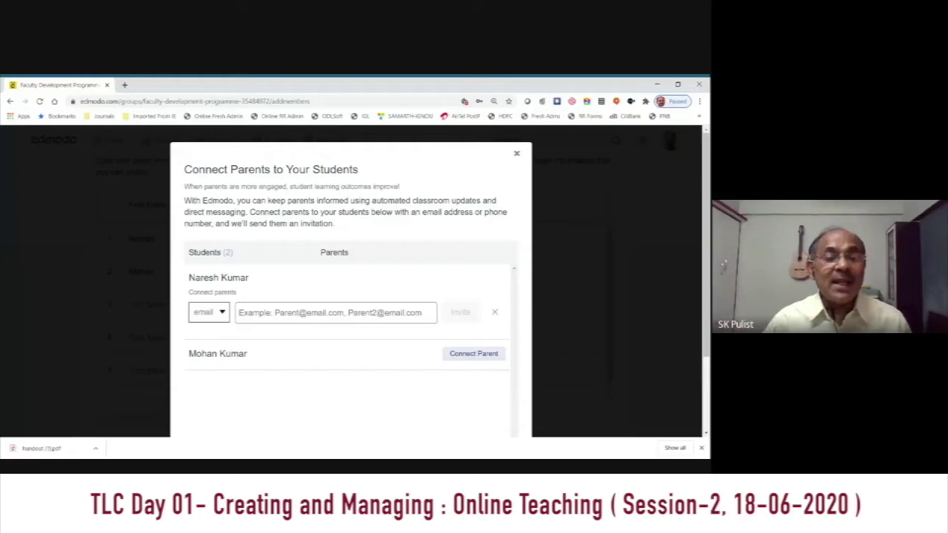
{"action": "left_click", "coordinate": [222, 312]}
{"action": "left_click", "coordinate": [209, 338]}
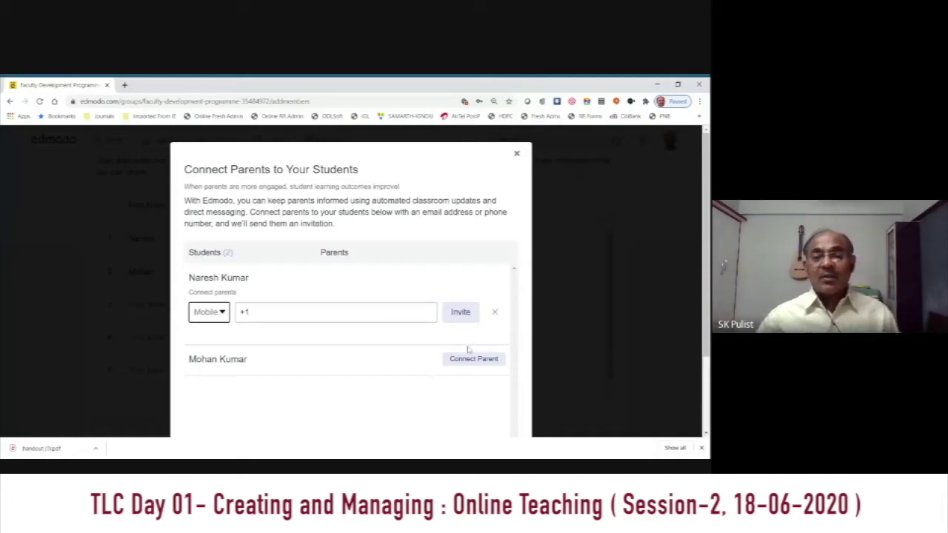
{"action": "left_click", "coordinate": [517, 155]}
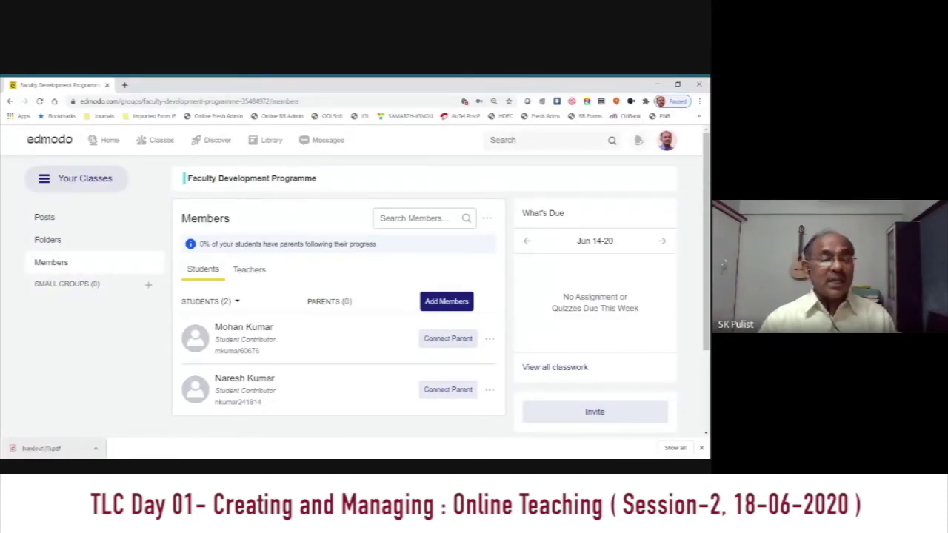
Open the login handout PDF and highlight the first student's username and password
{"action": "left_click", "coordinate": [43, 450]}
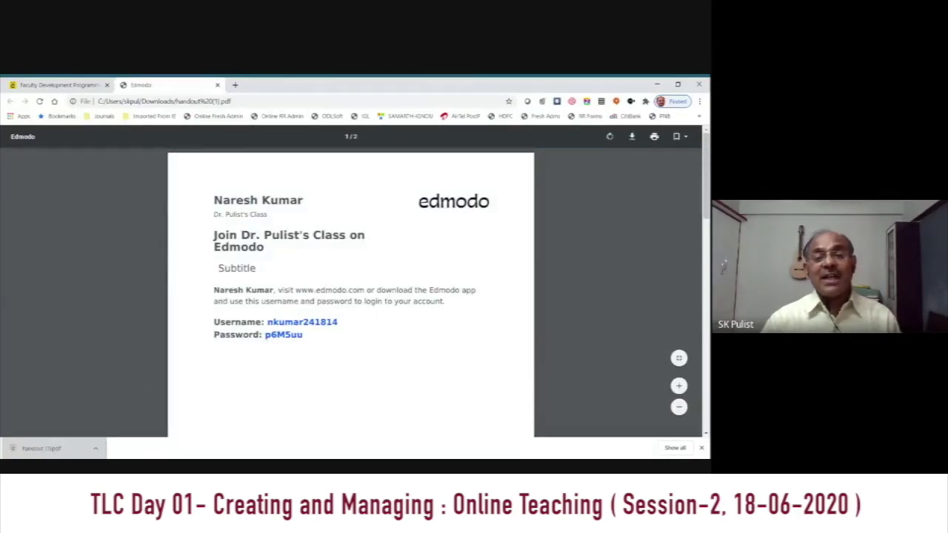
{"action": "scroll", "coordinate": [353, 320], "scroll_direction": "down", "scroll_amount": 5}
{"action": "scroll", "coordinate": [355, 321], "scroll_direction": "up", "scroll_amount": 3}
{"action": "scroll", "coordinate": [355, 321], "scroll_direction": "down", "scroll_amount": 3}
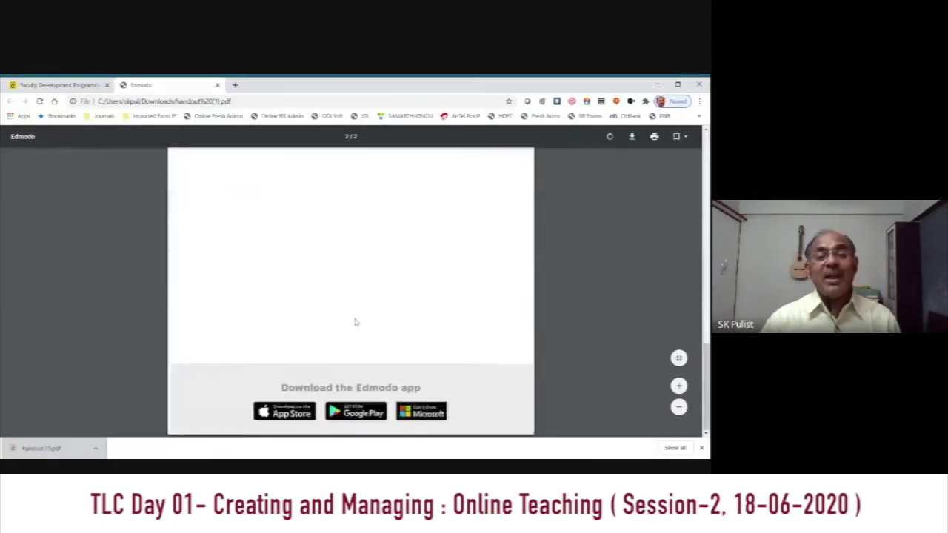
{"action": "scroll", "coordinate": [355, 321], "scroll_direction": "up", "scroll_amount": 4}
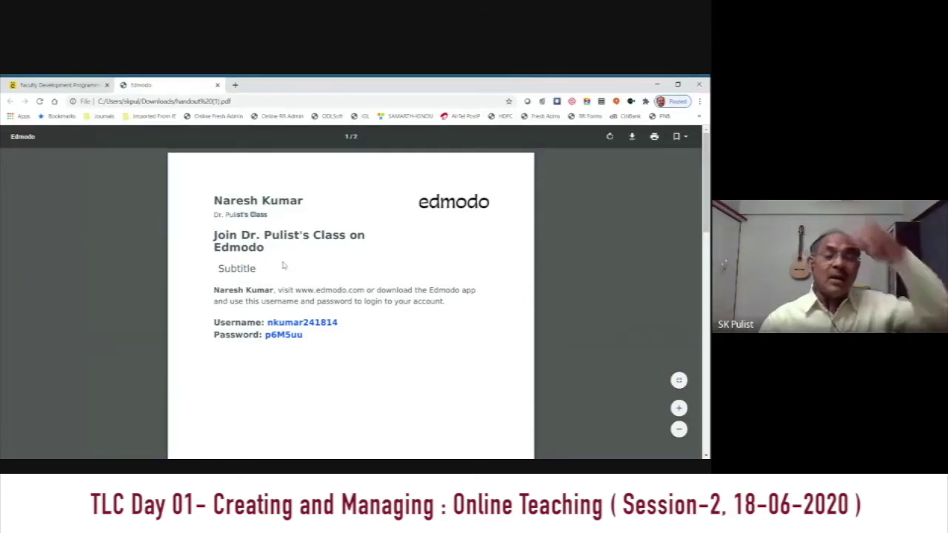
{"action": "scroll", "coordinate": [303, 256], "scroll_direction": "down", "scroll_amount": 1}
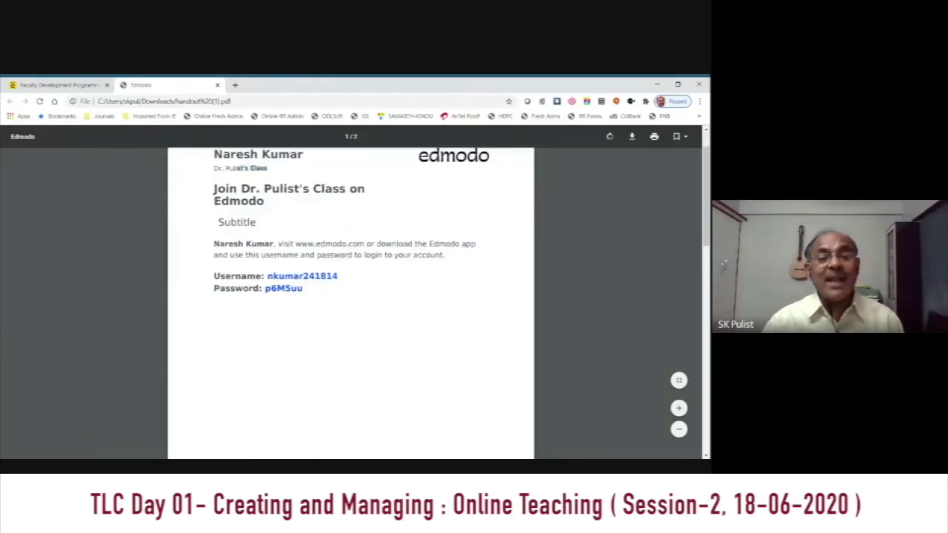
{"action": "left_click_drag", "start_coordinate": [265, 289], "coordinate": [302, 289]}
{"action": "double_click", "coordinate": [302, 275]}
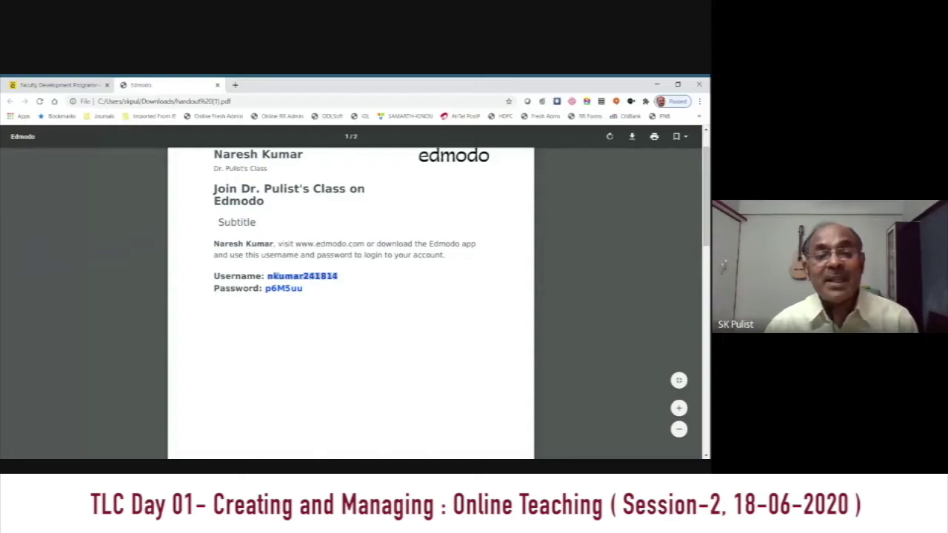
{"action": "left_click", "coordinate": [364, 317]}
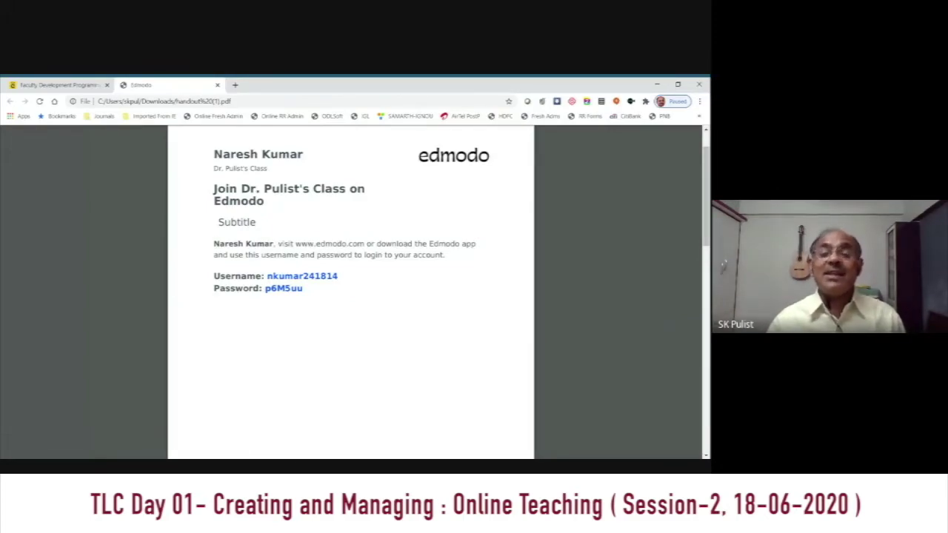
Scroll to the second student's card and highlight its username digits and password
{"action": "scroll", "coordinate": [398, 313], "scroll_direction": "down", "scroll_amount": 5}
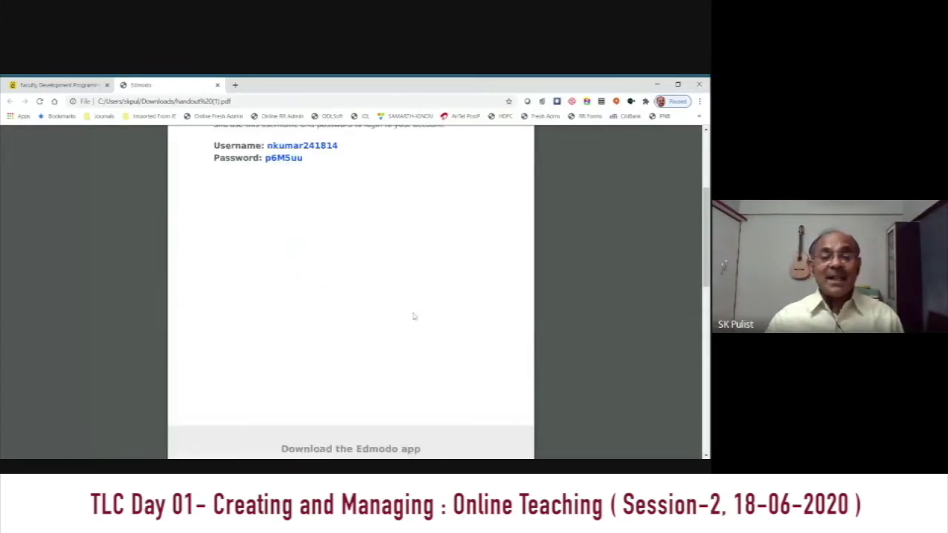
{"action": "scroll", "coordinate": [419, 318], "scroll_direction": "down", "scroll_amount": 3}
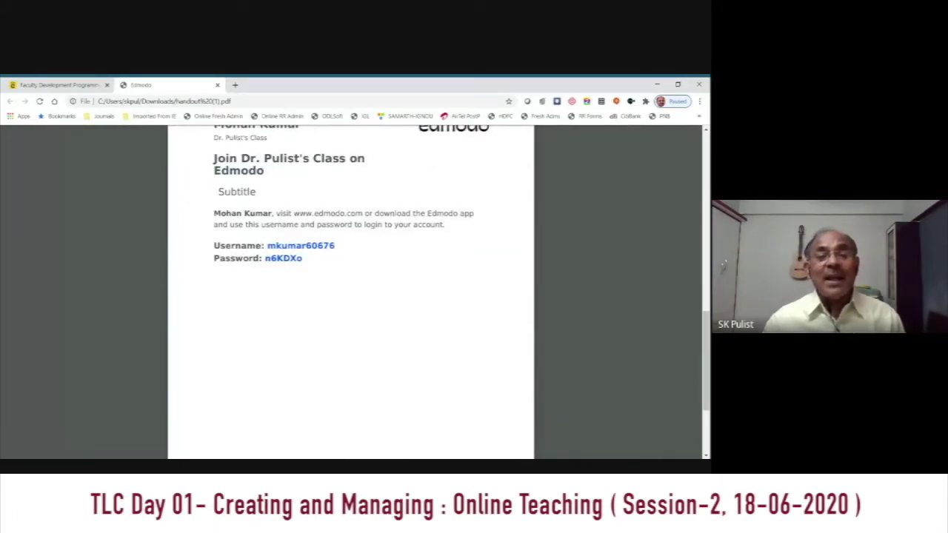
{"action": "left_click_drag", "start_coordinate": [305, 246], "coordinate": [334, 246]}
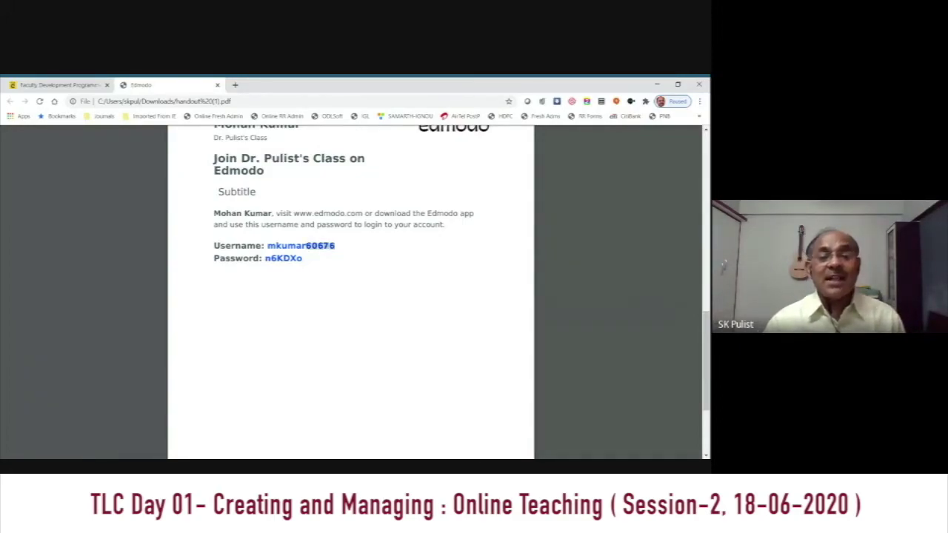
{"action": "left_click_drag", "start_coordinate": [266, 258], "coordinate": [323, 269]}
{"action": "left_click", "coordinate": [395, 318]}
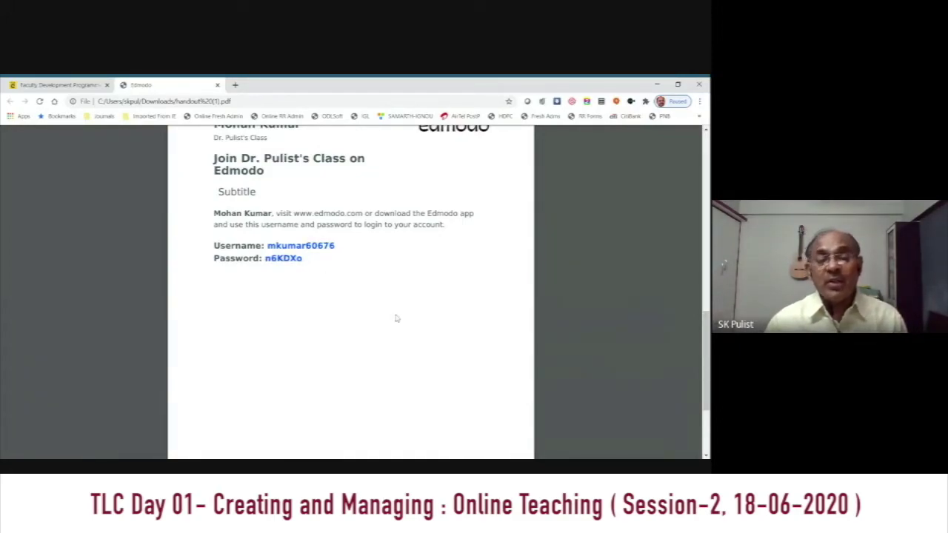
{"action": "scroll", "coordinate": [395, 319], "scroll_direction": "down", "scroll_amount": 3}
{"action": "scroll", "coordinate": [395, 318], "scroll_direction": "down", "scroll_amount": 3}
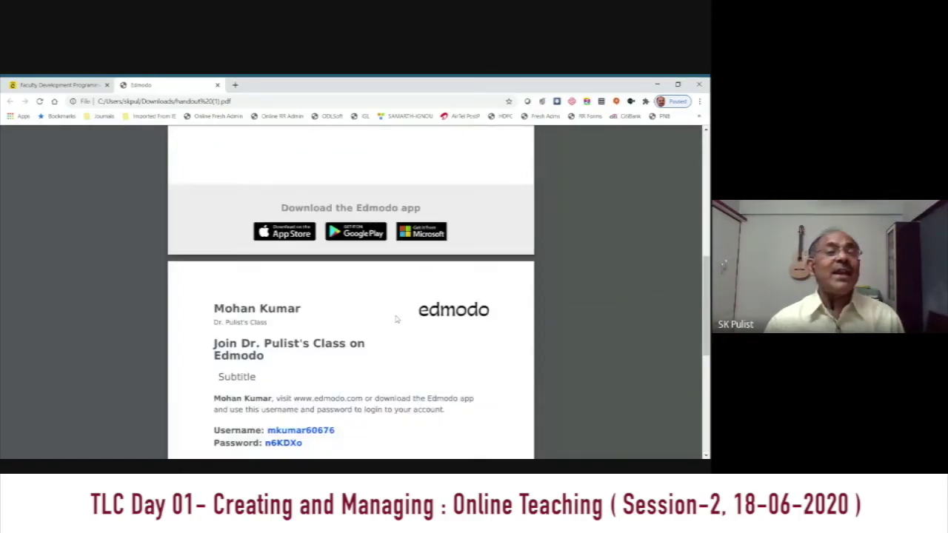
{"action": "scroll", "coordinate": [396, 319], "scroll_direction": "down", "scroll_amount": 5}
{"action": "scroll", "coordinate": [396, 320], "scroll_direction": "up", "scroll_amount": 1}
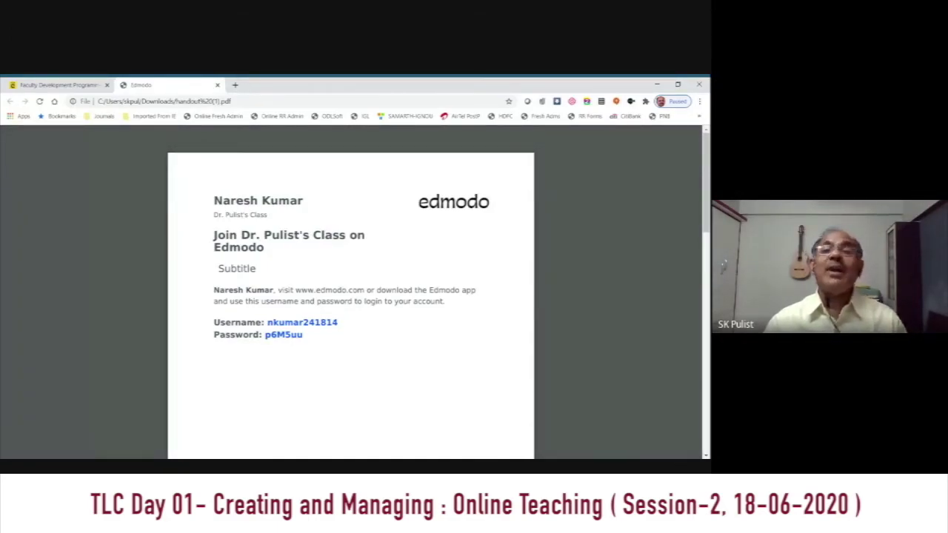
Switch back to the class members page, then open My Classes from the Classes navigation
{"action": "left_click", "coordinate": [59, 85]}
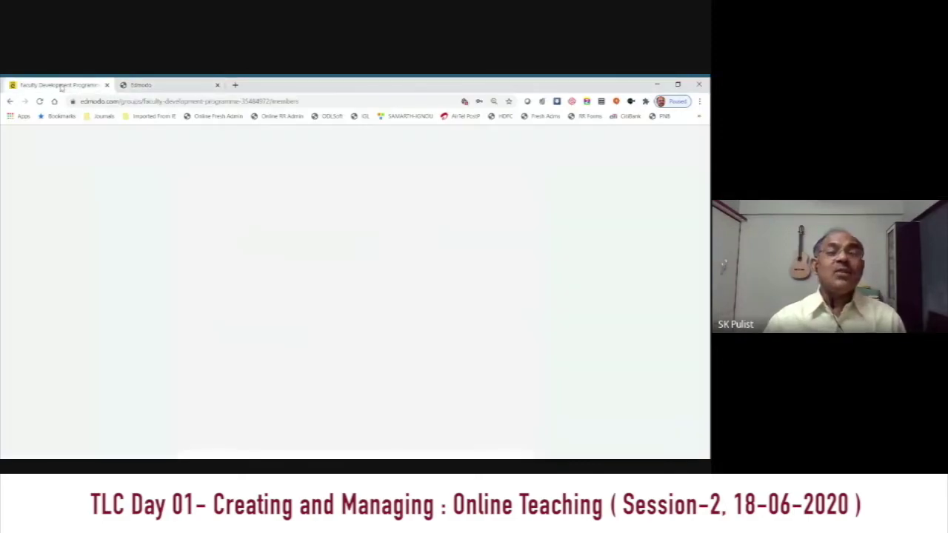
{"action": "scroll", "coordinate": [345, 364], "scroll_direction": "down", "scroll_amount": 1}
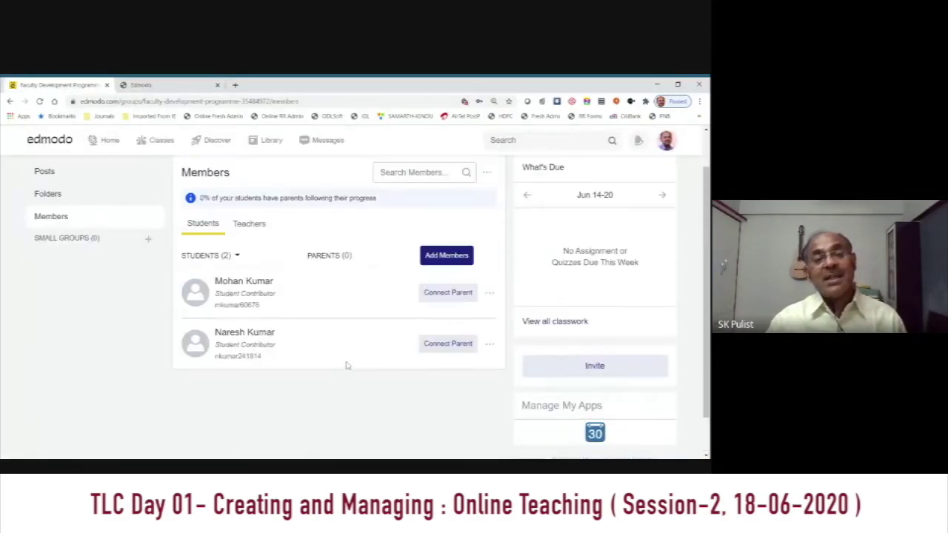
{"action": "scroll", "coordinate": [347, 366], "scroll_direction": "up", "scroll_amount": 1}
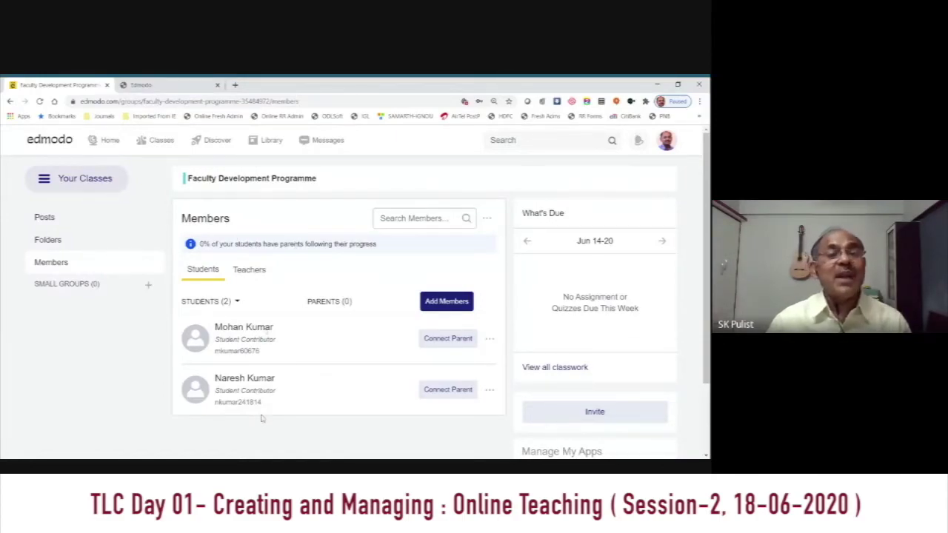
{"action": "mouse_move", "coordinate": [152, 141]}
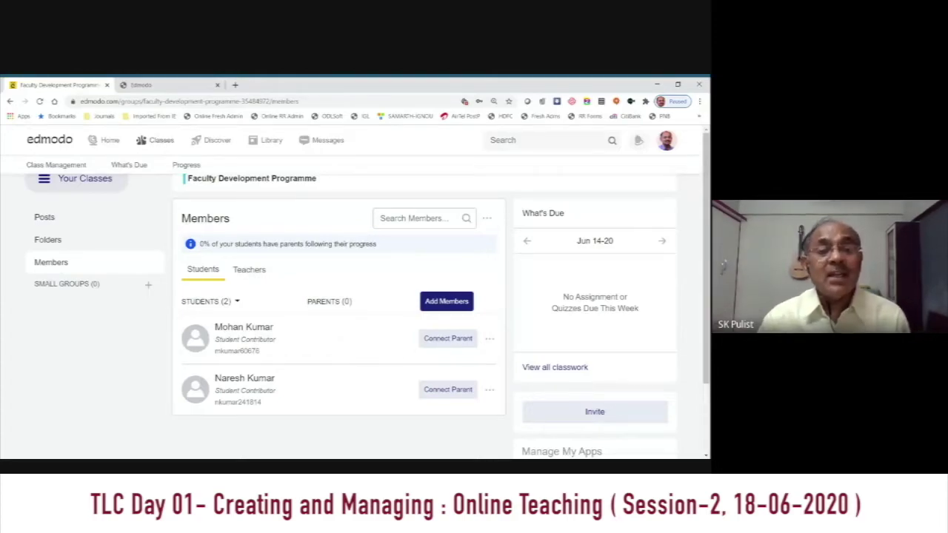
{"action": "left_click", "coordinate": [161, 142]}
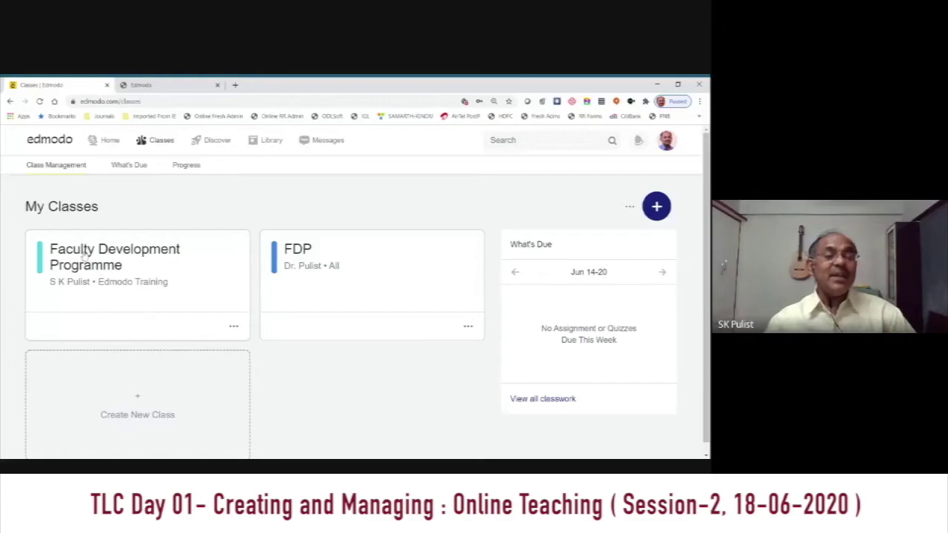
{"action": "scroll", "coordinate": [89, 254], "scroll_direction": "down", "scroll_amount": 1}
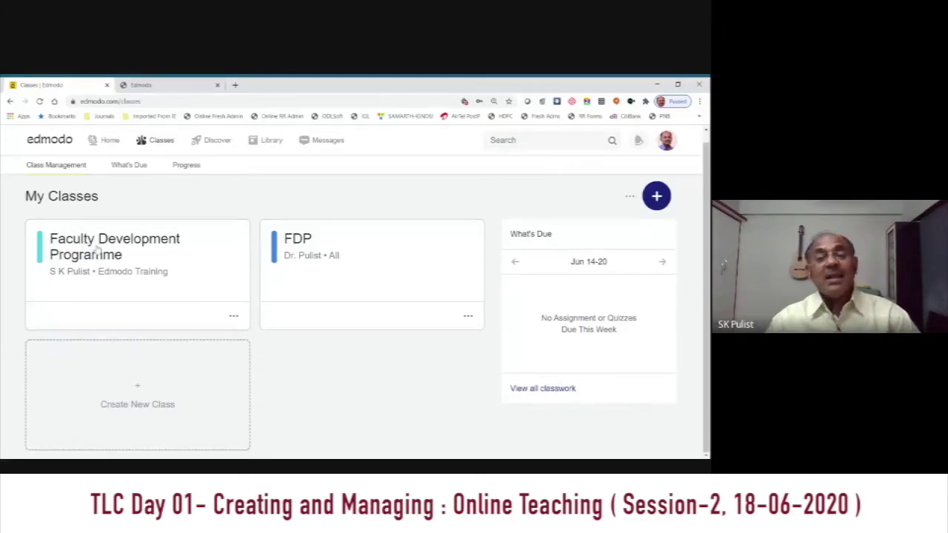
Open the Faculty Development Programme class card and close the post composer without posting
{"action": "left_click", "coordinate": [94, 252]}
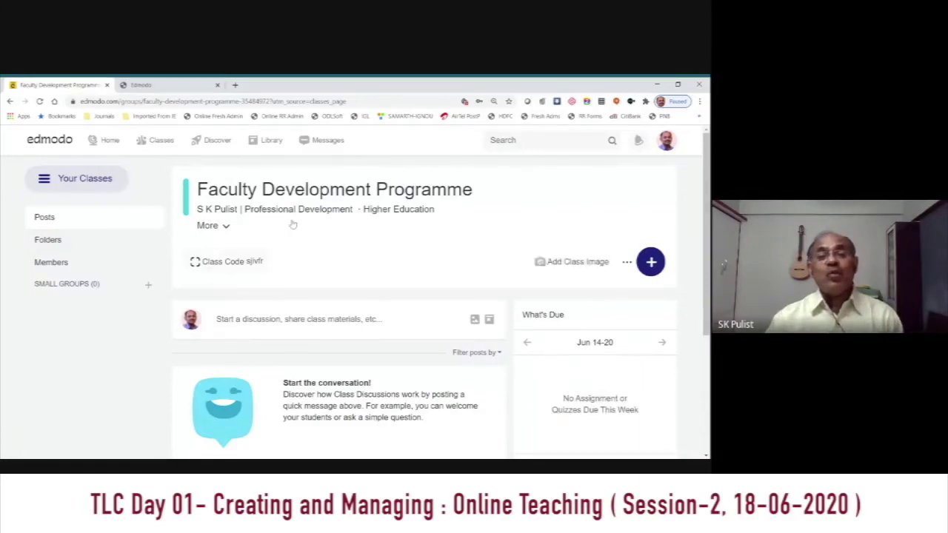
{"action": "scroll", "coordinate": [445, 311], "scroll_direction": "down", "scroll_amount": 3}
{"action": "scroll", "coordinate": [445, 311], "scroll_direction": "up", "scroll_amount": 3}
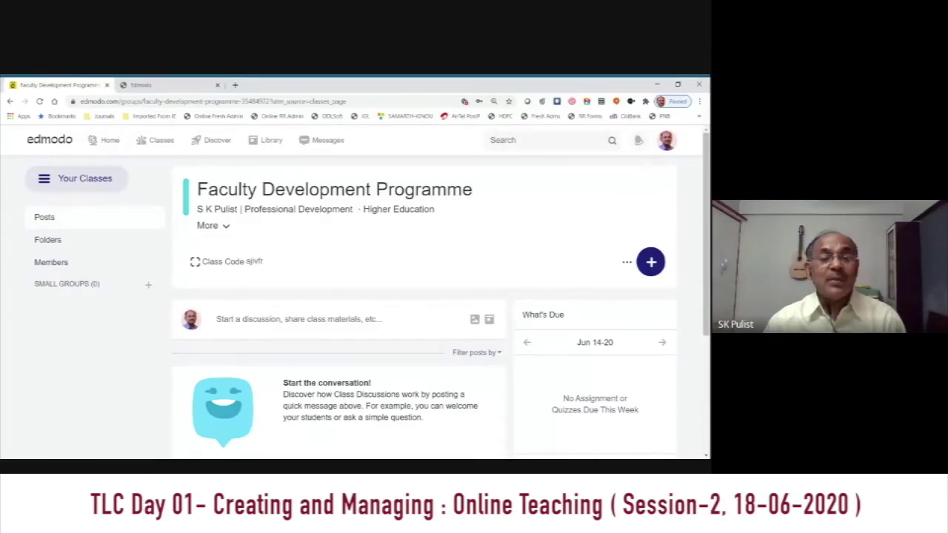
{"action": "left_click_drag", "start_coordinate": [216, 320], "coordinate": [385, 321]}
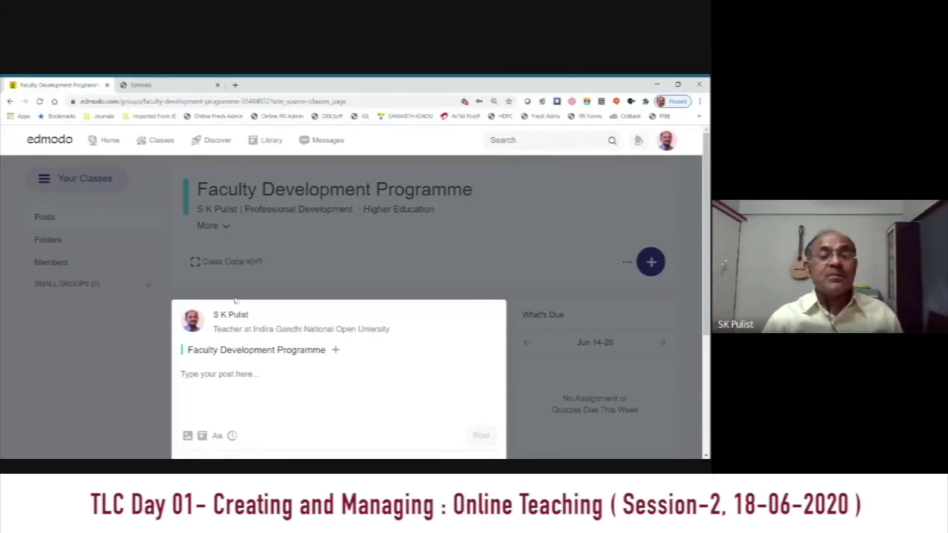
{"action": "left_click", "coordinate": [364, 256]}
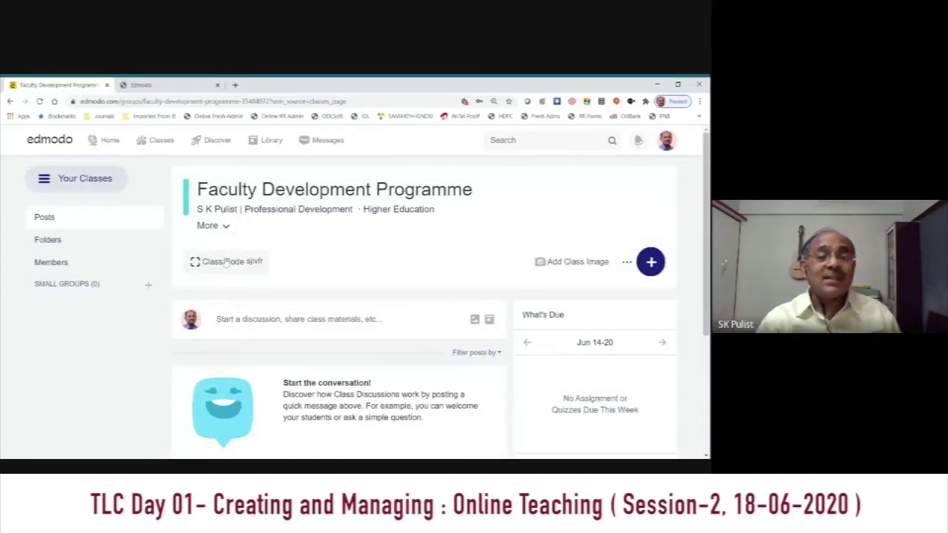
Upload a chosen image file as the Faculty Development Programme class image and save it
{"action": "left_click", "coordinate": [581, 263]}
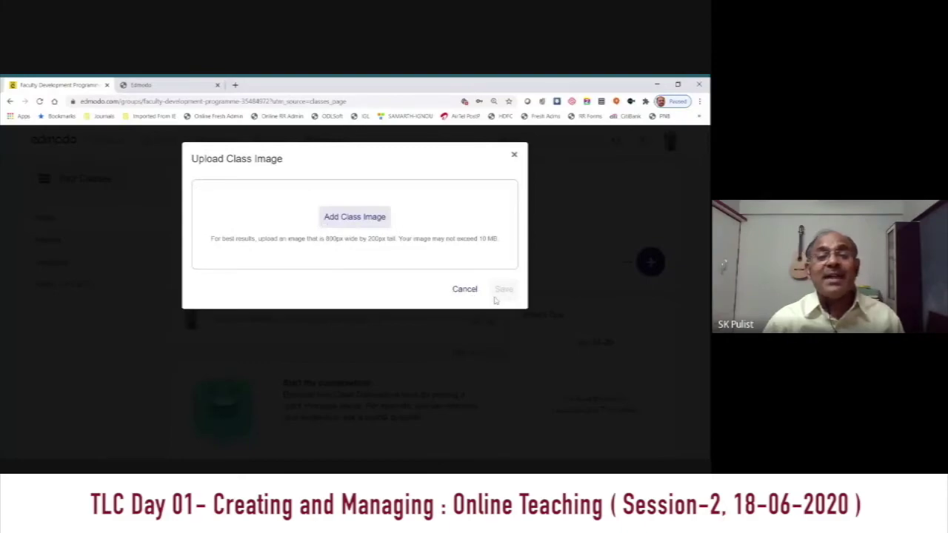
{"action": "left_click", "coordinate": [361, 226]}
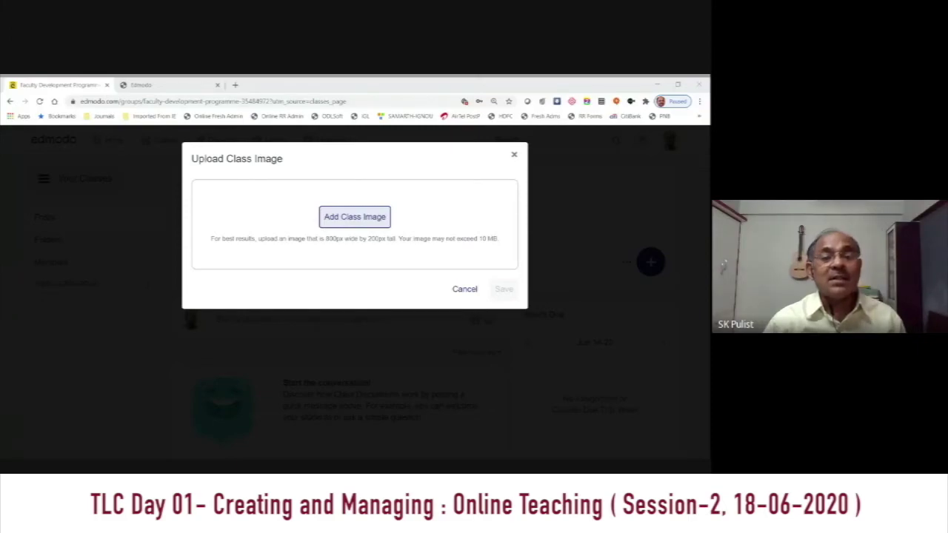
{"action": "key", "text": "Return"}
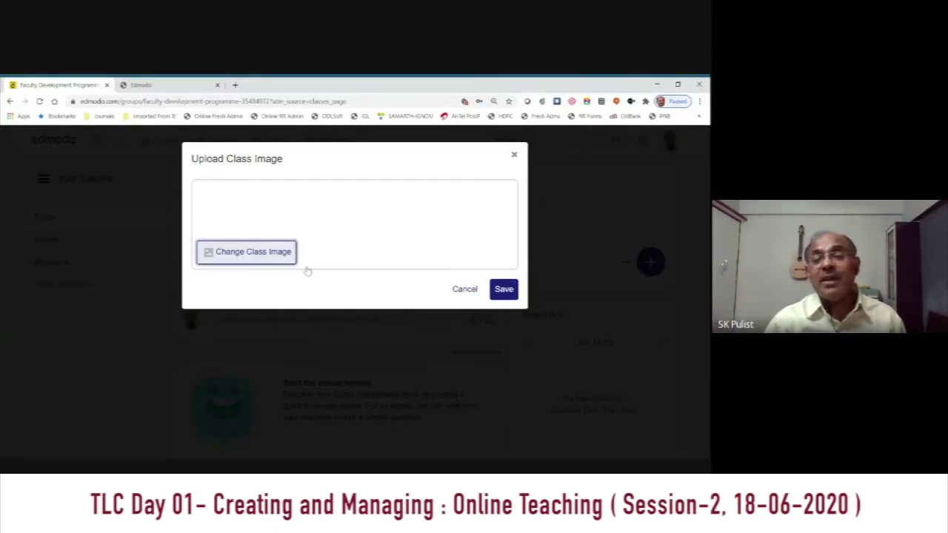
{"action": "left_click", "coordinate": [505, 291]}
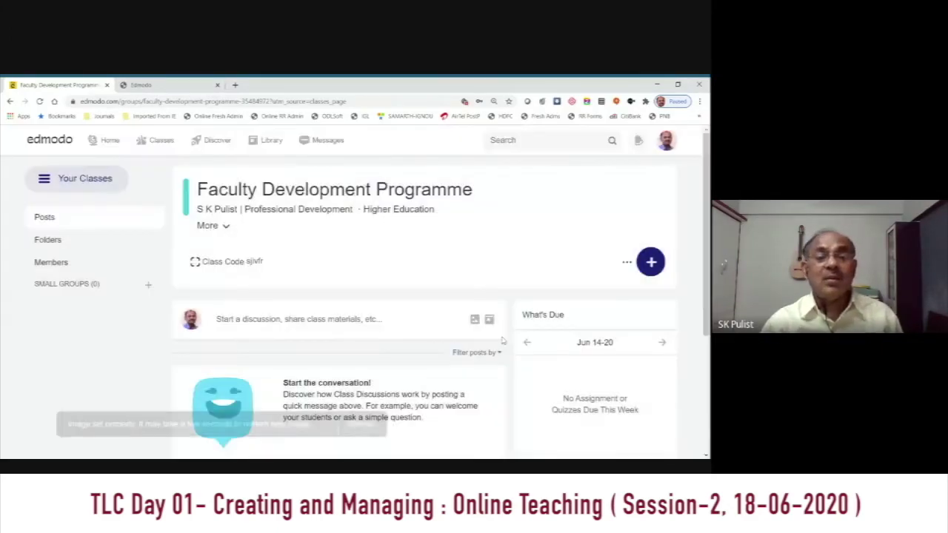
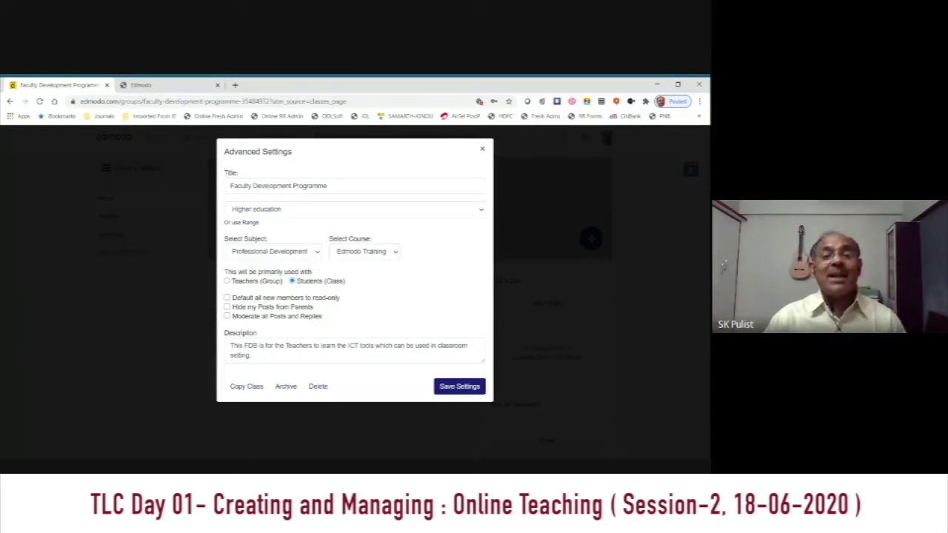
{"action": "left_click", "coordinate": [251, 189]}
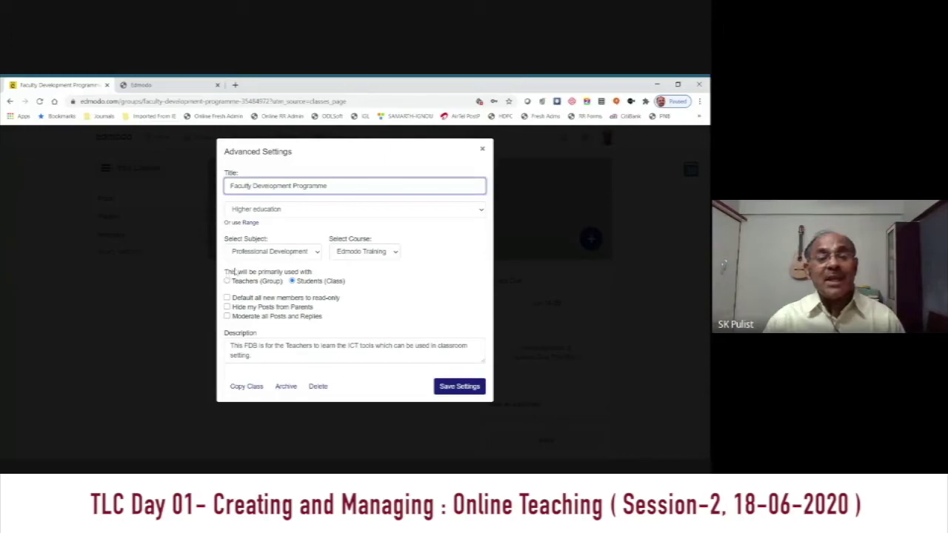
{"action": "left_click_drag", "start_coordinate": [243, 272], "coordinate": [316, 274]}
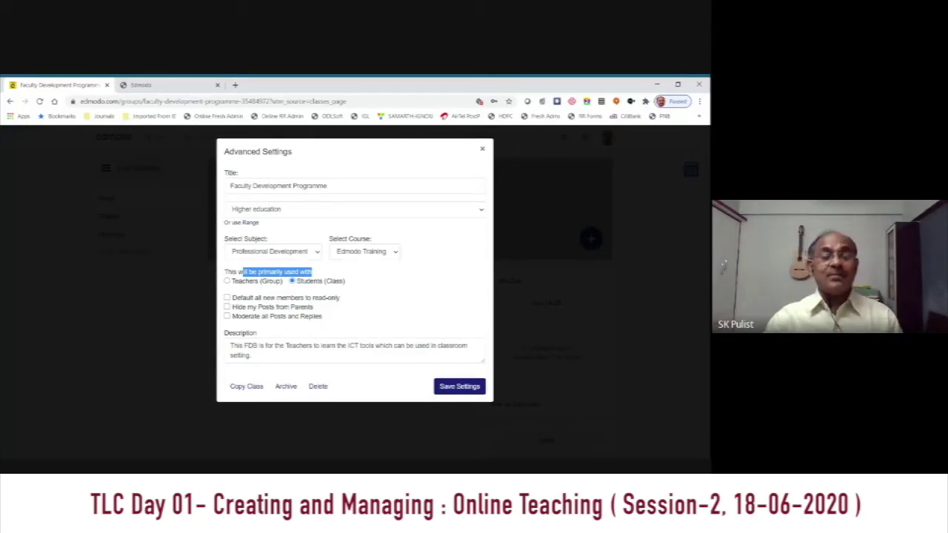
{"action": "left_click_drag", "start_coordinate": [240, 297], "coordinate": [343, 299]}
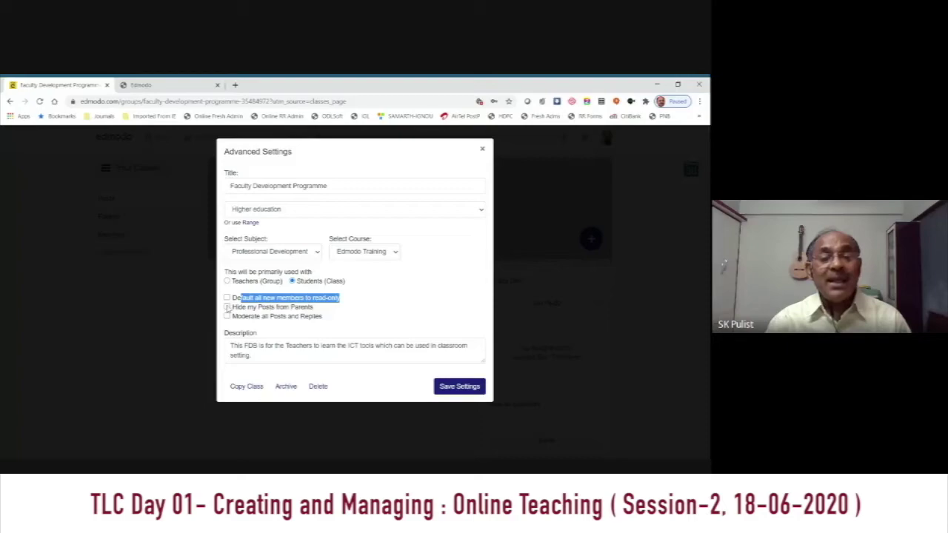
{"action": "left_click_drag", "start_coordinate": [236, 307], "coordinate": [332, 311]}
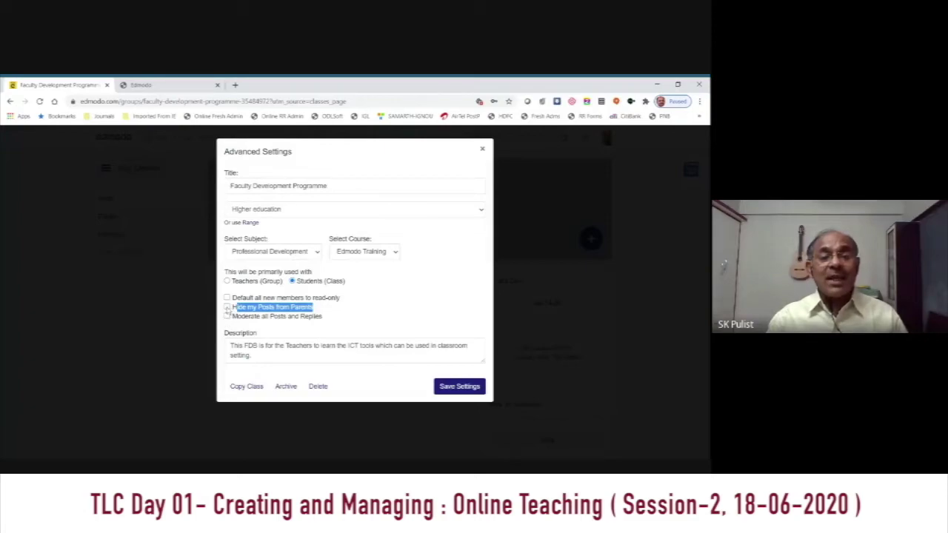
Check 'Hide my Posts from Parents' and 'Moderate all Posts and Replies' for Faculty Development Programme
{"action": "left_click", "coordinate": [227, 307]}
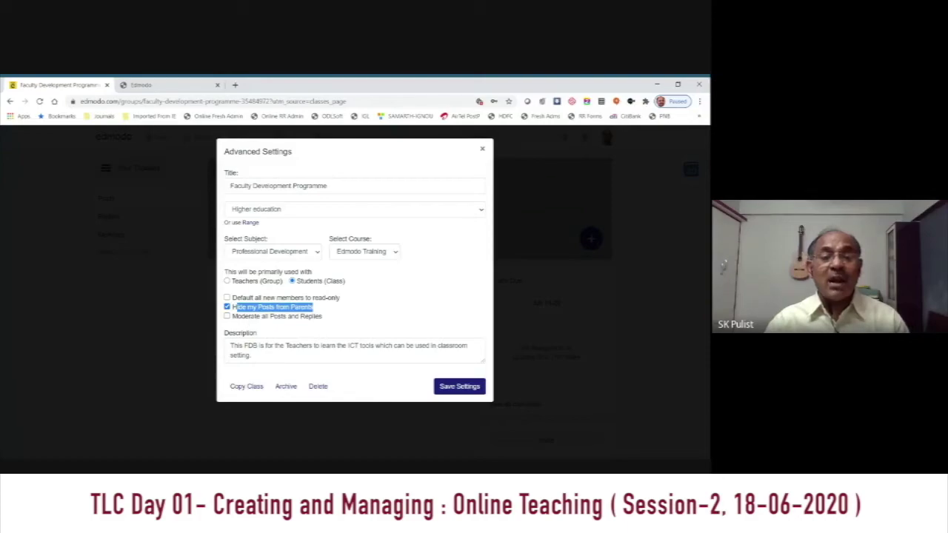
{"action": "left_click_drag", "start_coordinate": [255, 317], "coordinate": [323, 318]}
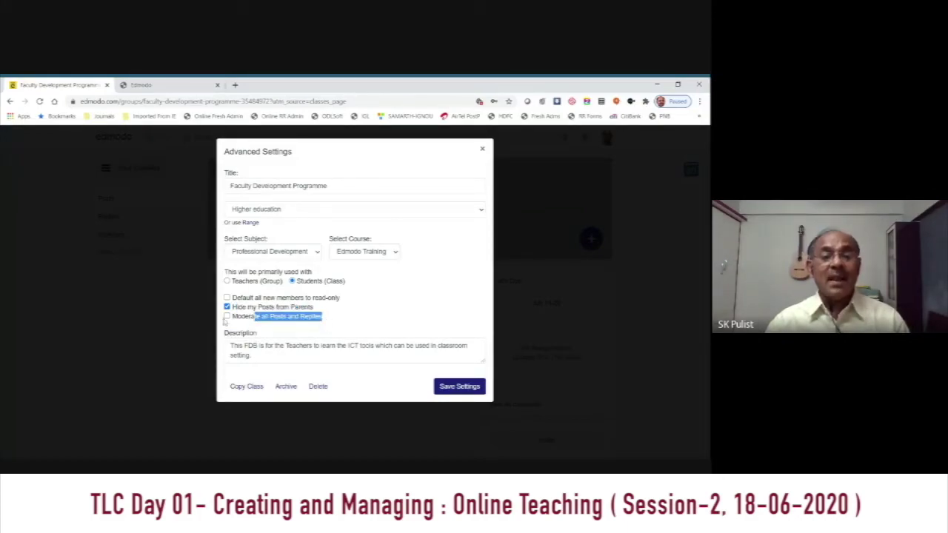
{"action": "left_click_drag", "start_coordinate": [237, 317], "coordinate": [329, 316]}
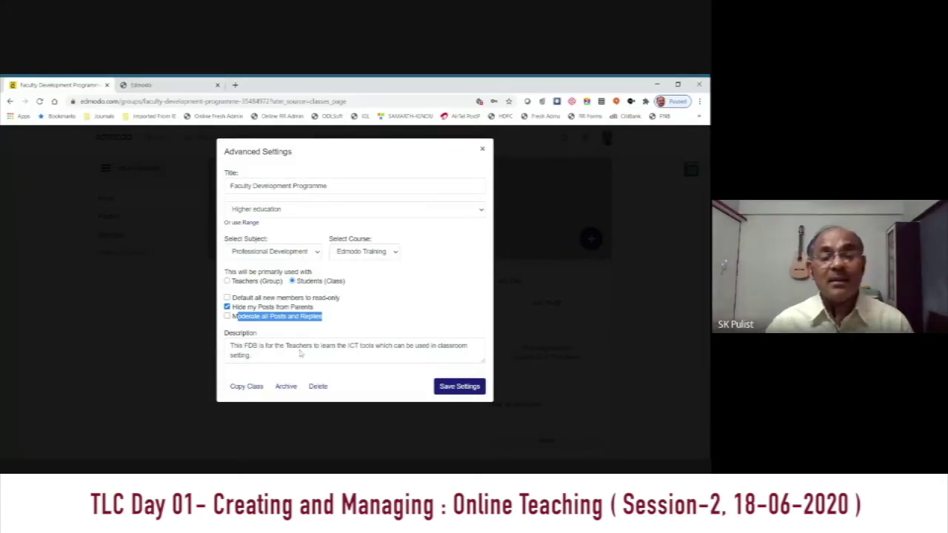
{"action": "left_click", "coordinate": [227, 316]}
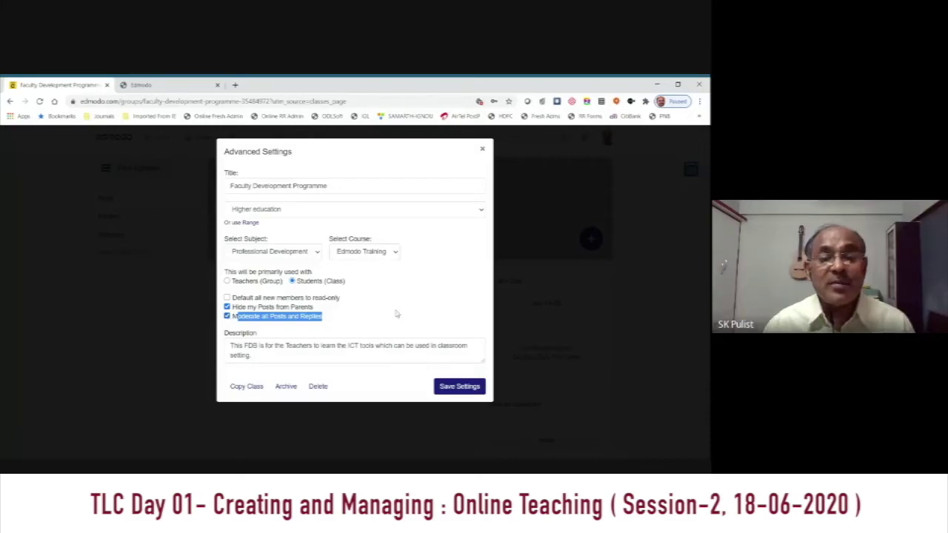
{"action": "left_click", "coordinate": [350, 319]}
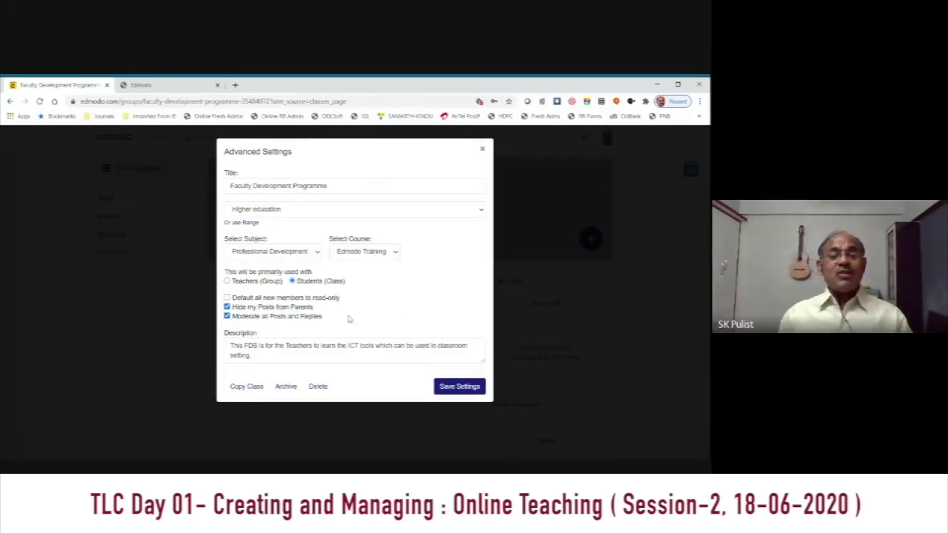
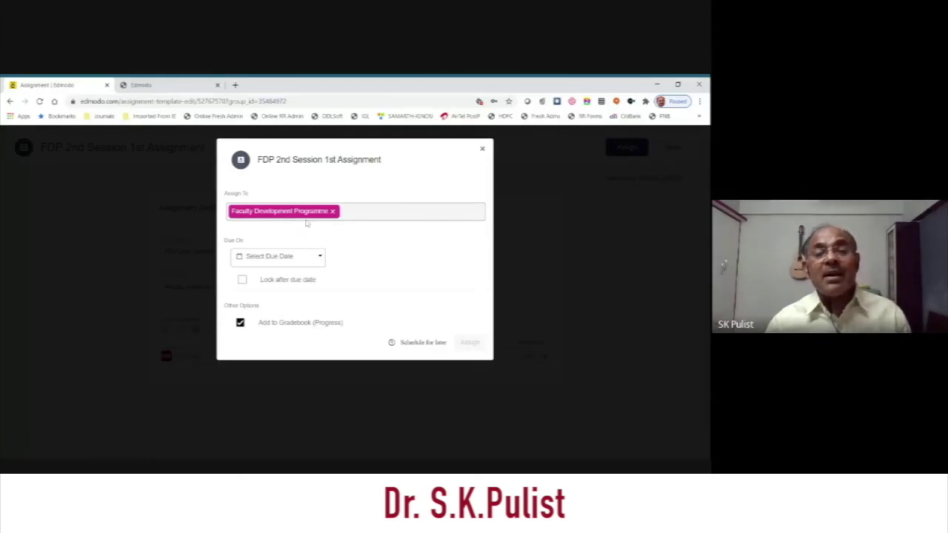
{"action": "left_click", "coordinate": [347, 211]}
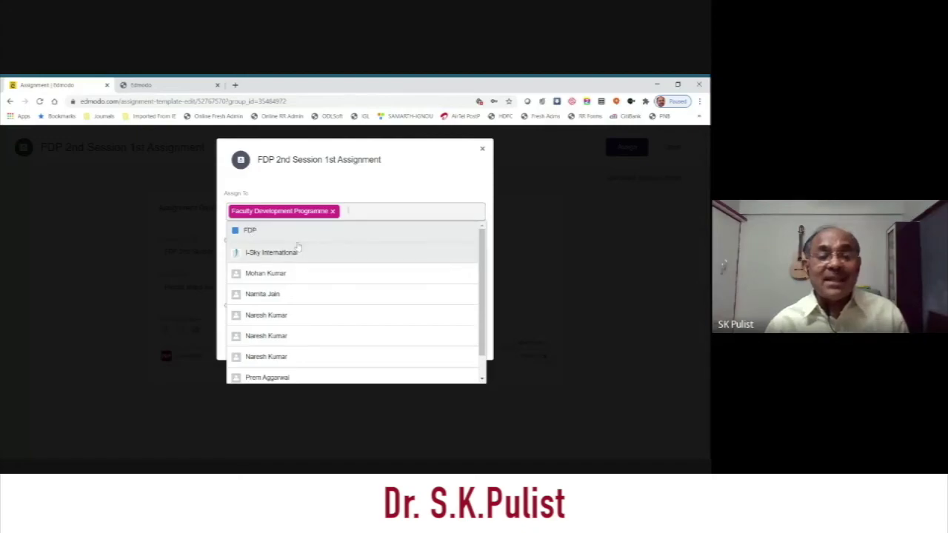
{"action": "scroll", "coordinate": [330, 324], "scroll_direction": "down", "scroll_amount": 1}
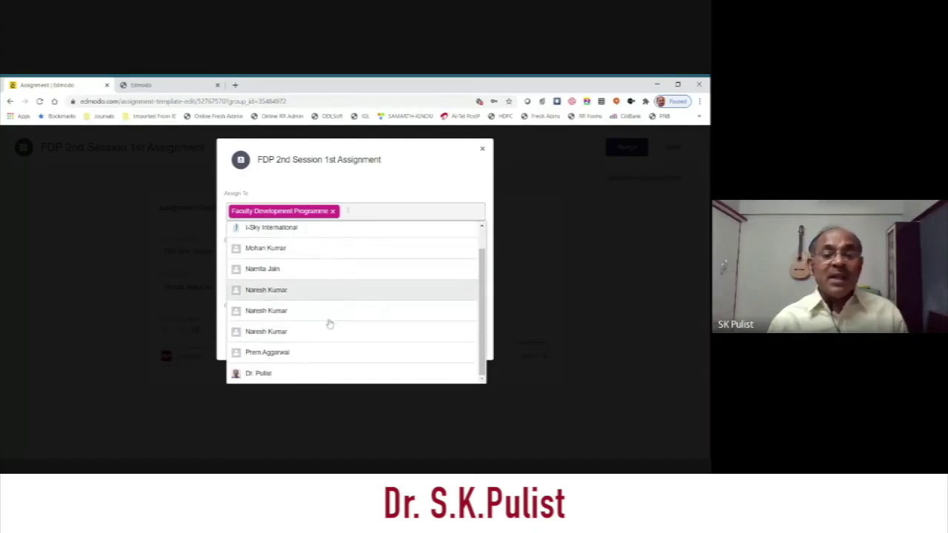
{"action": "scroll", "coordinate": [300, 300], "scroll_direction": "up", "scroll_amount": 1}
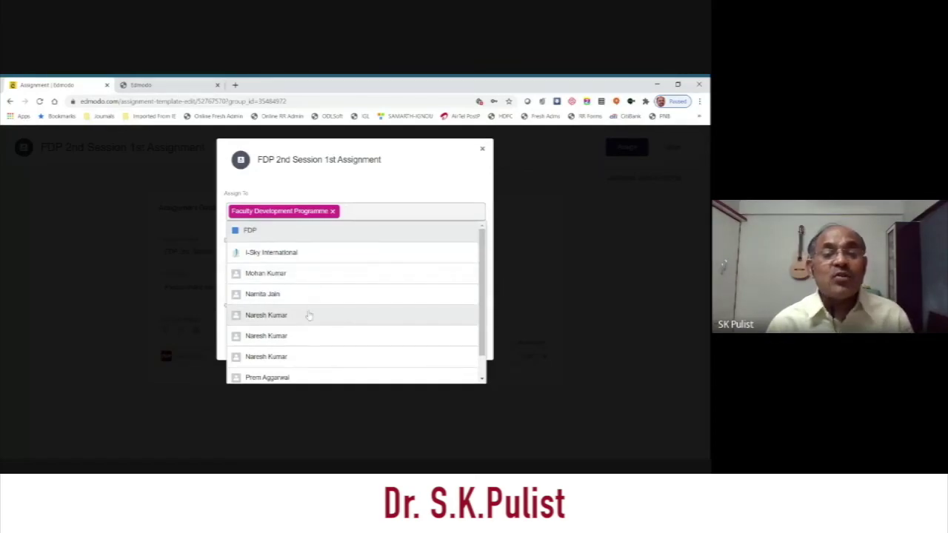
{"action": "scroll", "coordinate": [310, 316], "scroll_direction": "down", "scroll_amount": 1}
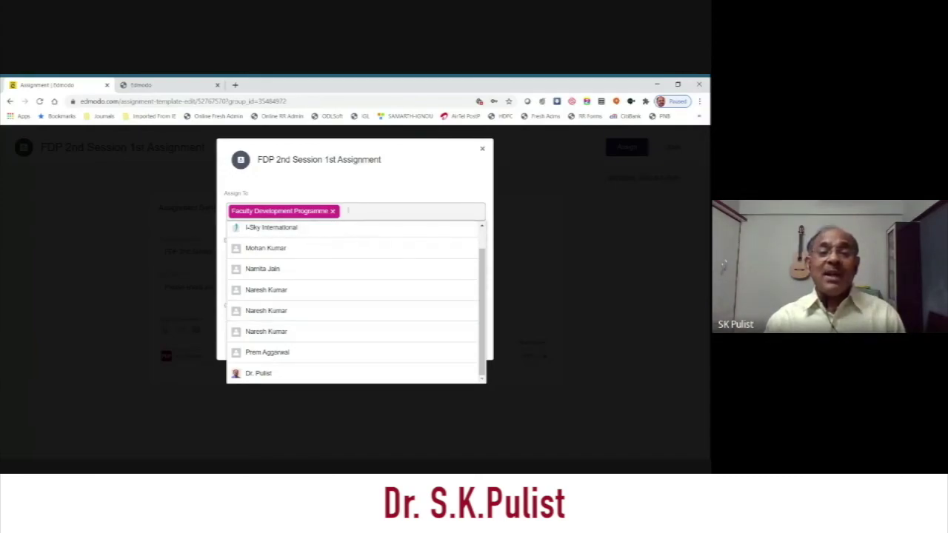
{"action": "left_click", "coordinate": [296, 182]}
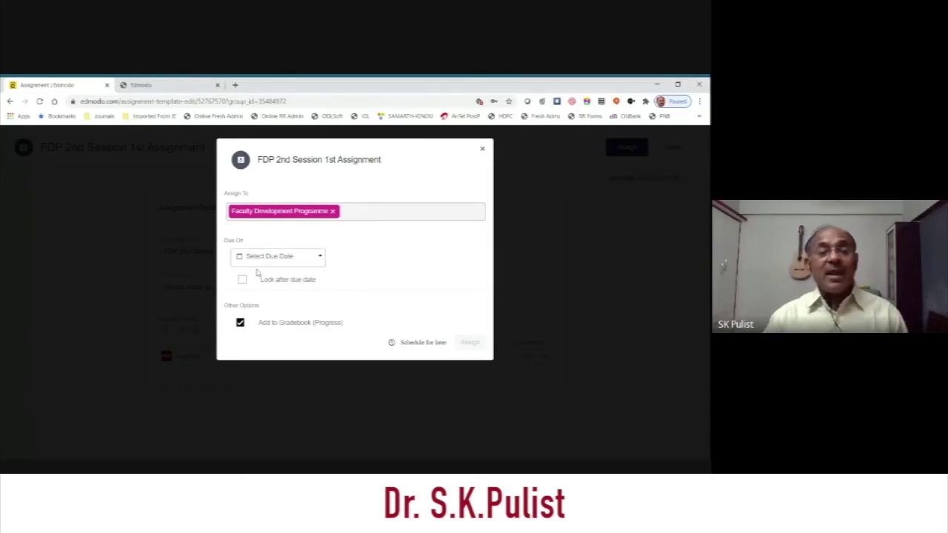
Set the due date to June 30, 2020 at 11:59 PM with Lock after due date enabled
{"action": "left_click", "coordinate": [317, 260]}
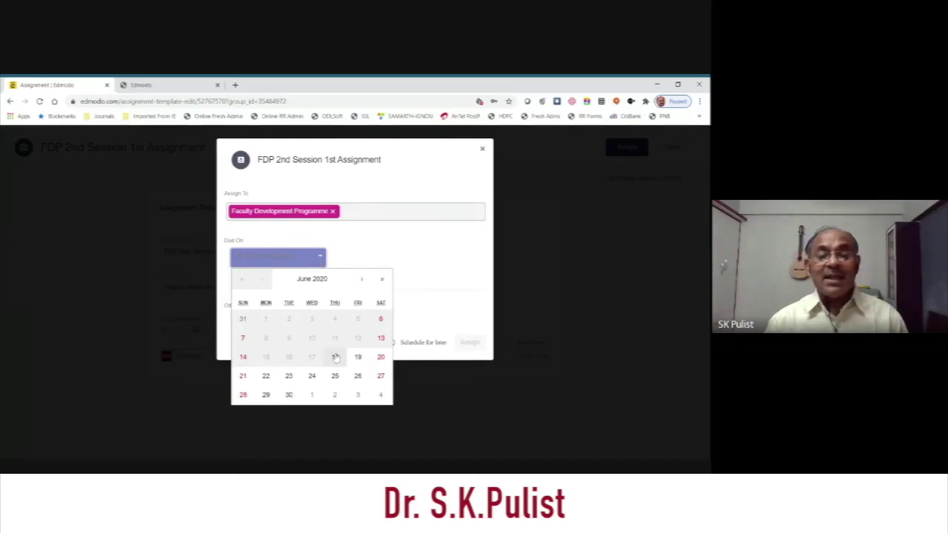
{"action": "left_click", "coordinate": [289, 396]}
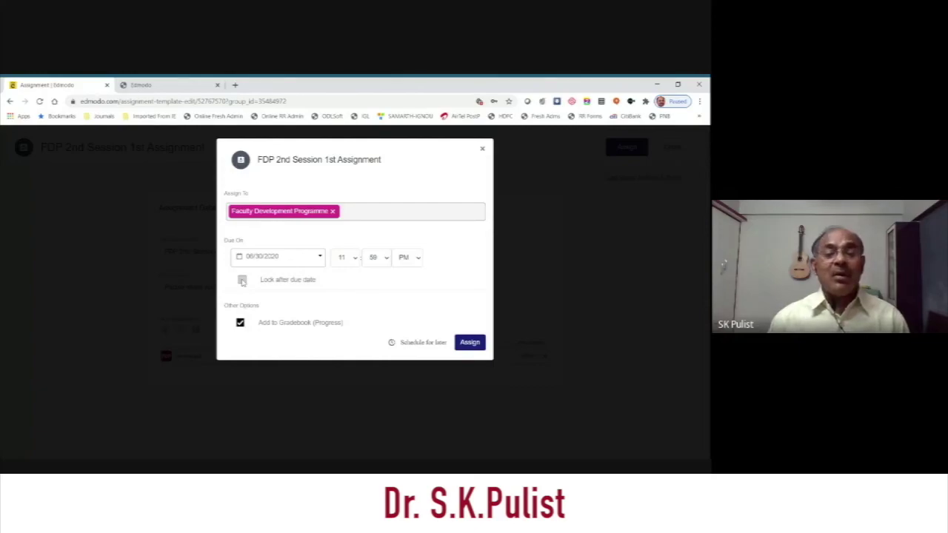
{"action": "left_click", "coordinate": [243, 280]}
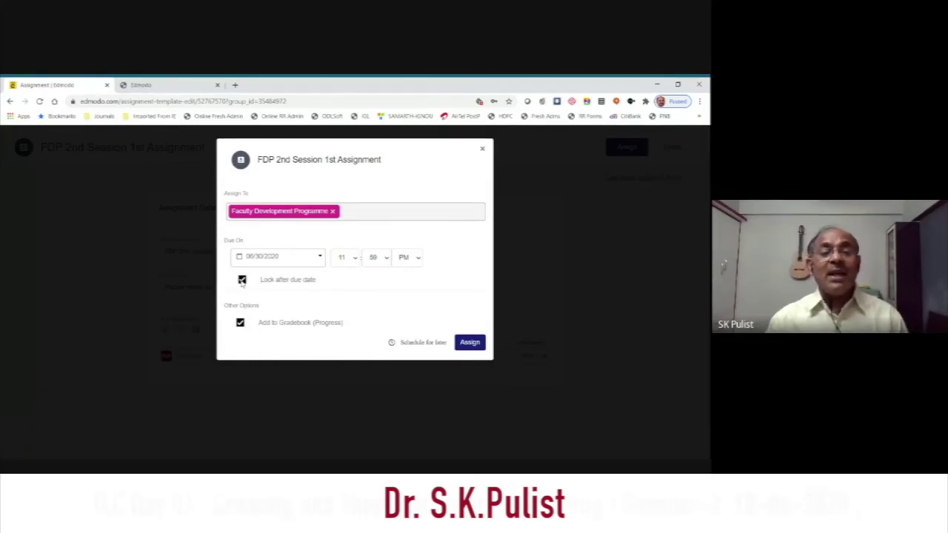
{"action": "left_click", "coordinate": [242, 280]}
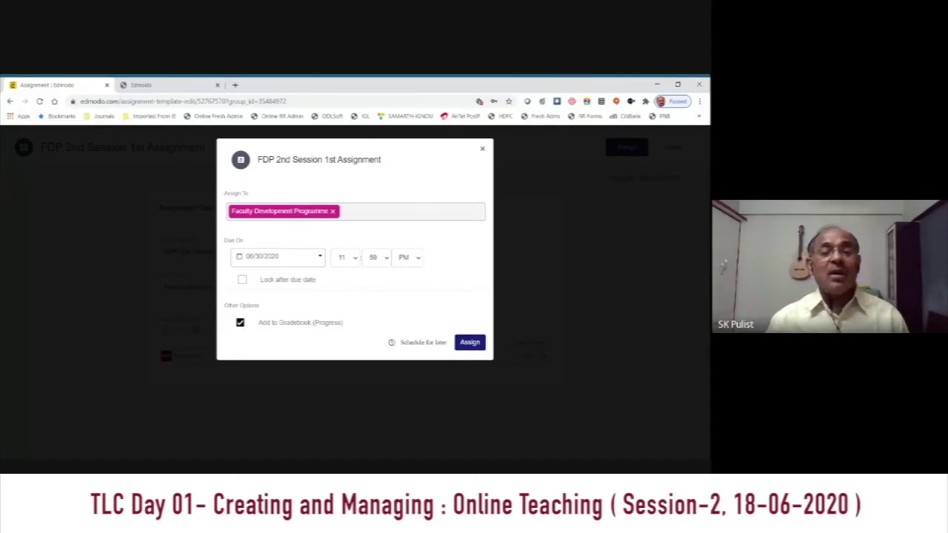
{"action": "left_click", "coordinate": [244, 281]}
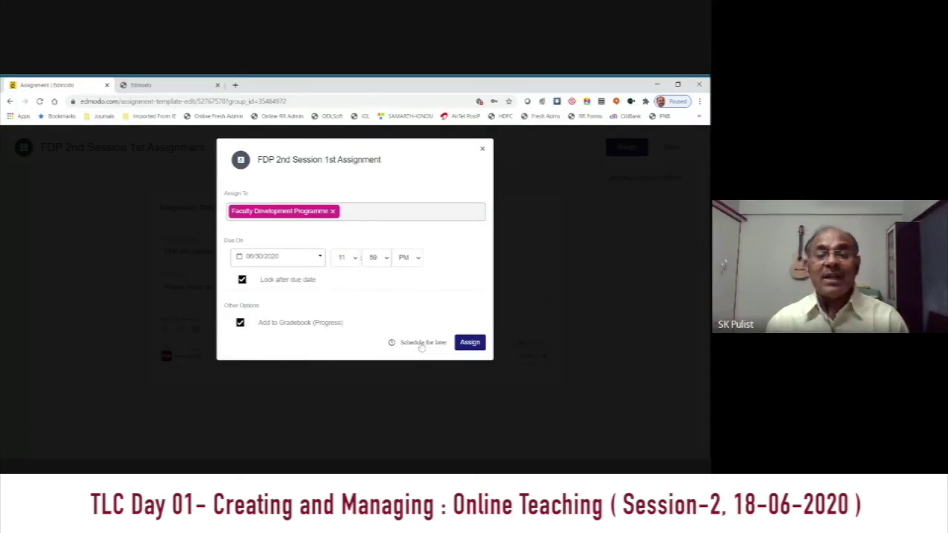
Add a Schedule for later delivery section, leaving the delivery date unselected
{"action": "left_click", "coordinate": [407, 345]}
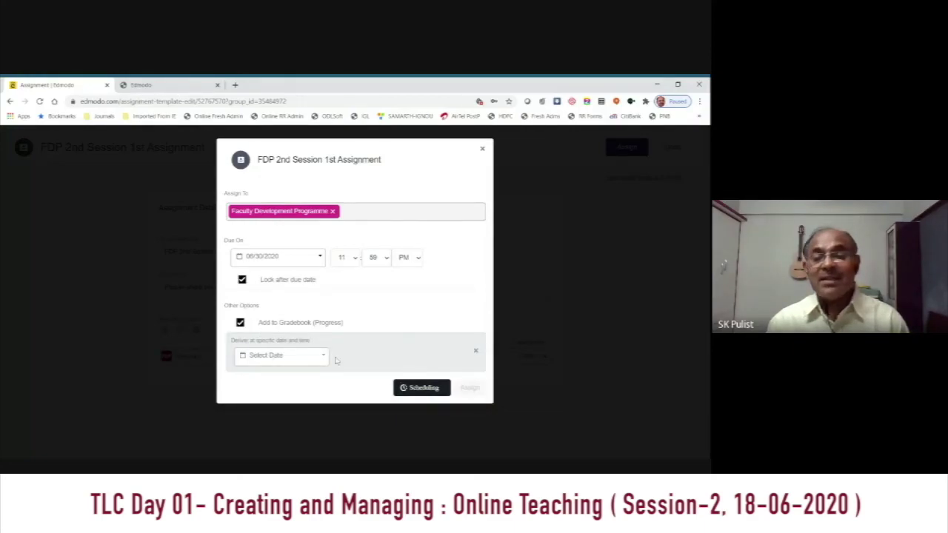
{"action": "left_click", "coordinate": [288, 363]}
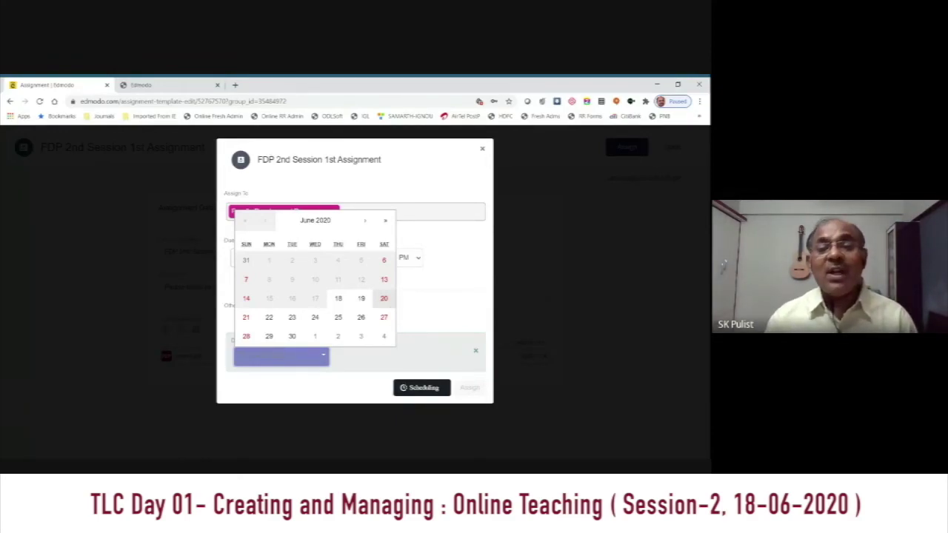
{"action": "left_click", "coordinate": [362, 369]}
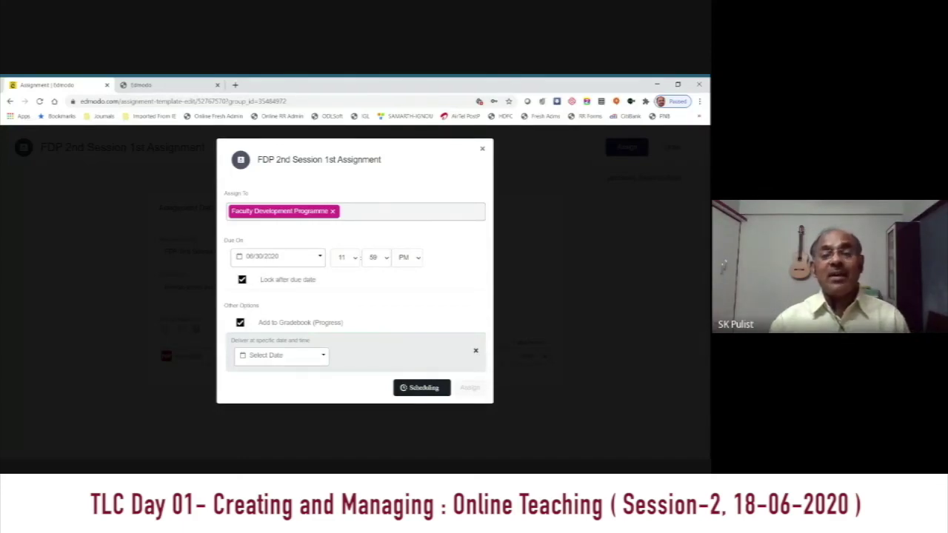
Drop the scheduling and assign 'FDP 2nd Session 1st Assignment' to the Faculty Development Programme feed
{"action": "left_click", "coordinate": [421, 388]}
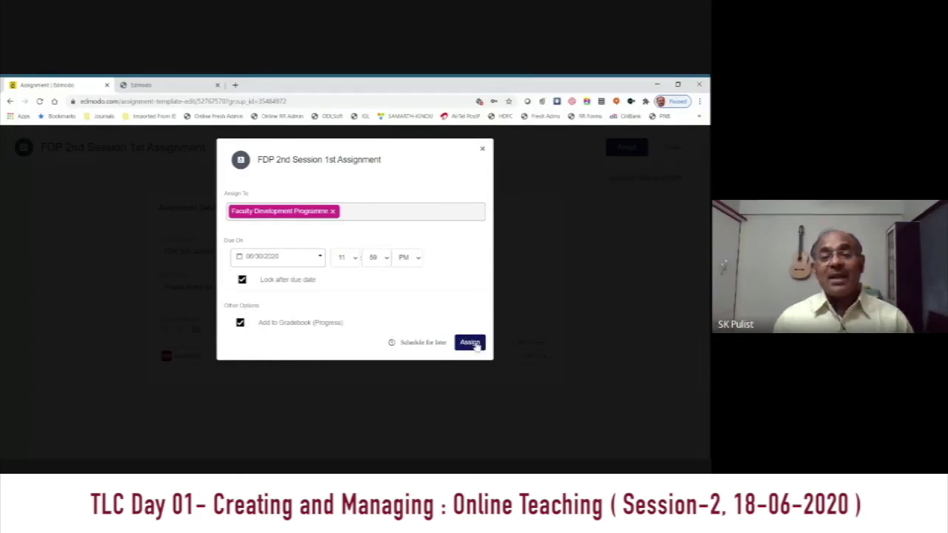
{"action": "left_click", "coordinate": [472, 344]}
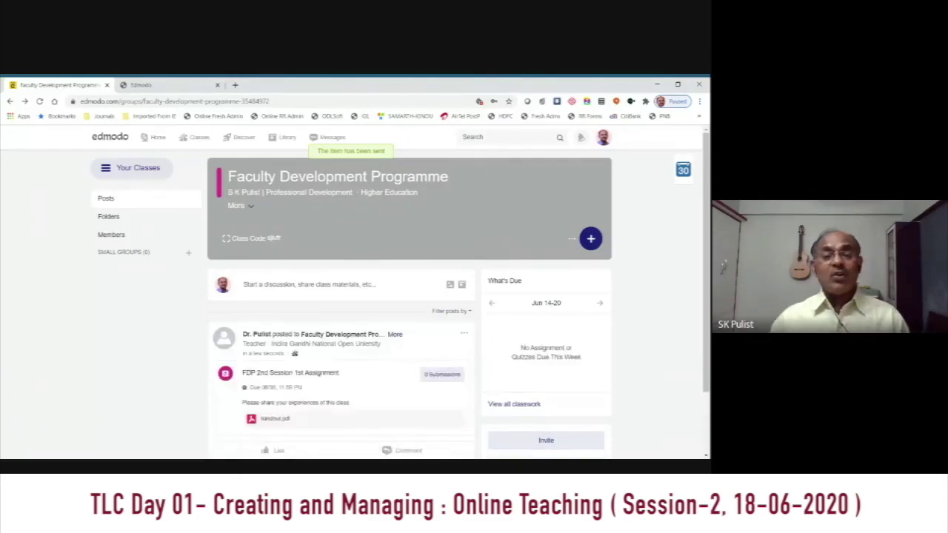
{"action": "scroll", "coordinate": [327, 333], "scroll_direction": "down", "scroll_amount": 1}
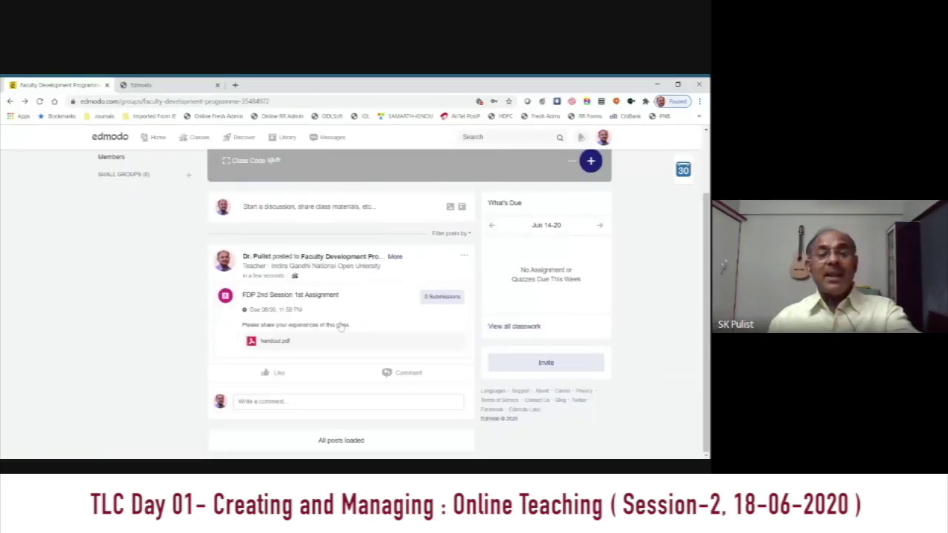